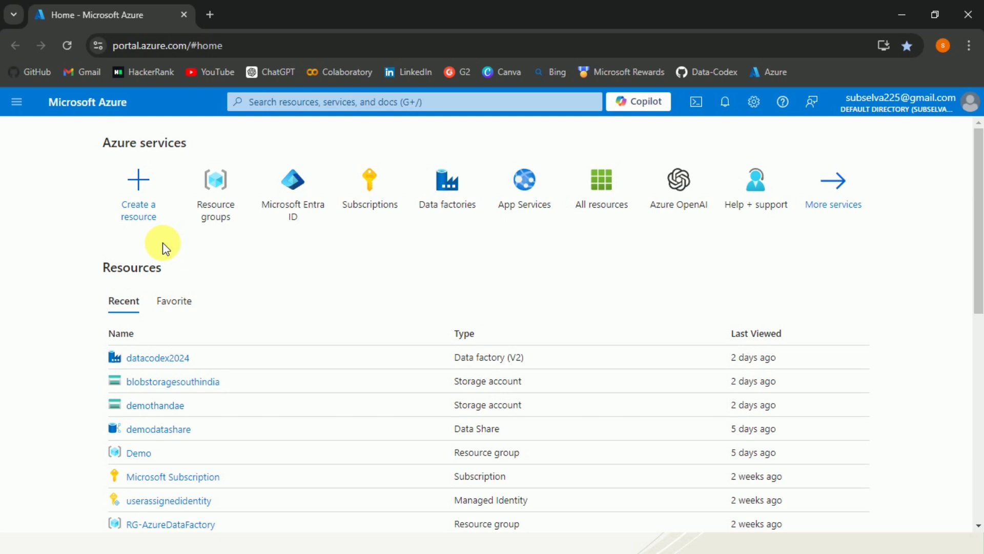
# Search the resource marketplace for "azure sql database" and open the Azure SQL offering
pyautogui.click(165, 248)
pyautogui.click(157, 197)
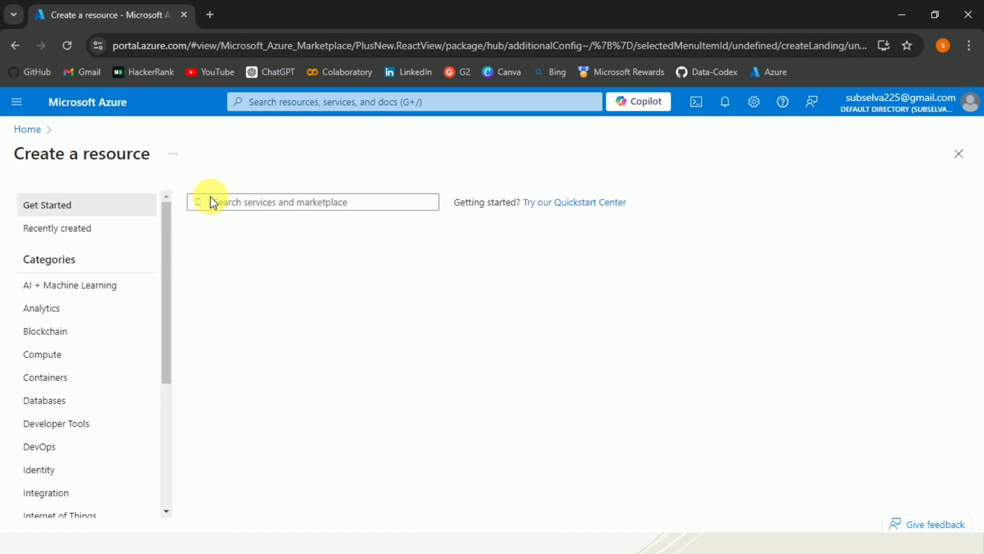
pyautogui.click(235, 206)
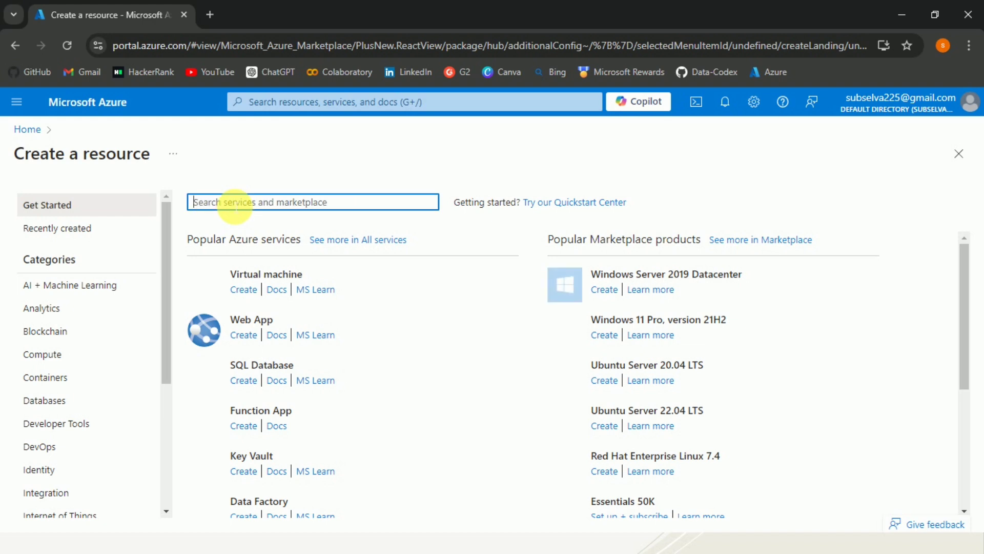
pyautogui.write('Azure sql')
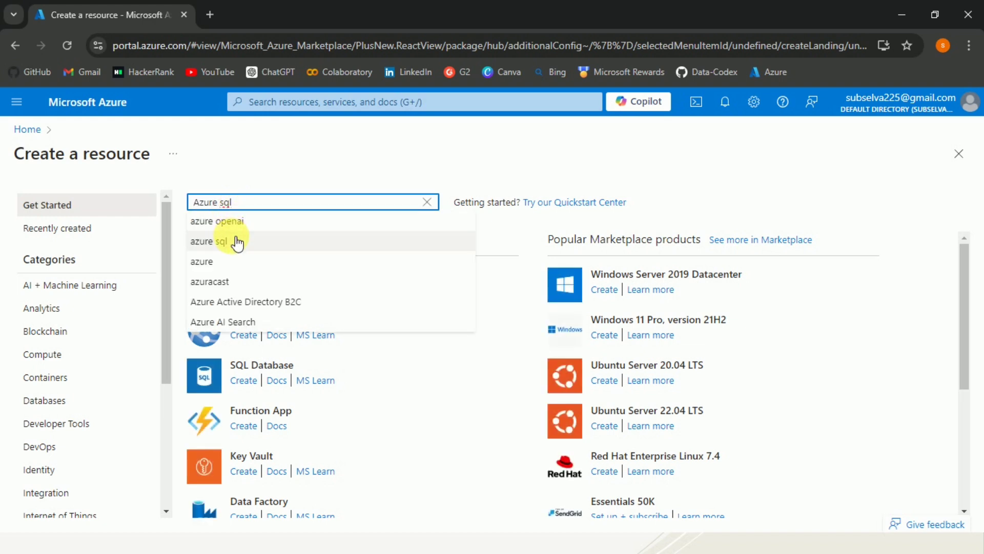
pyautogui.click(237, 242)
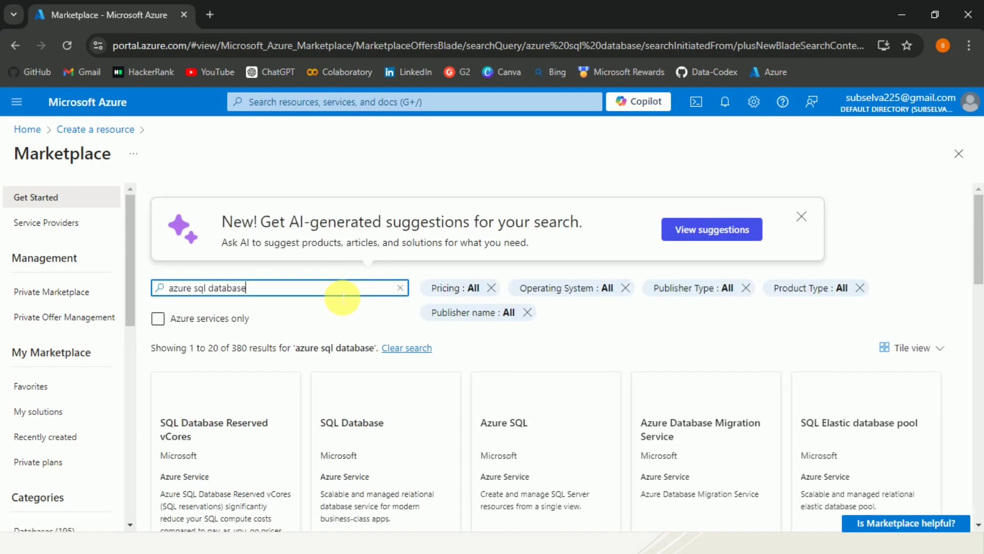
pyautogui.click(533, 440)
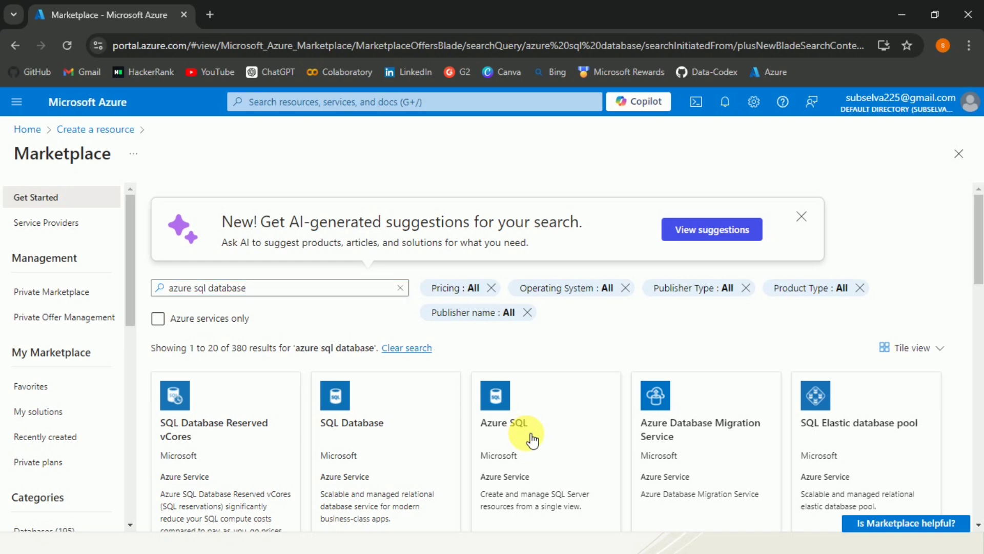
pyautogui.click(532, 440)
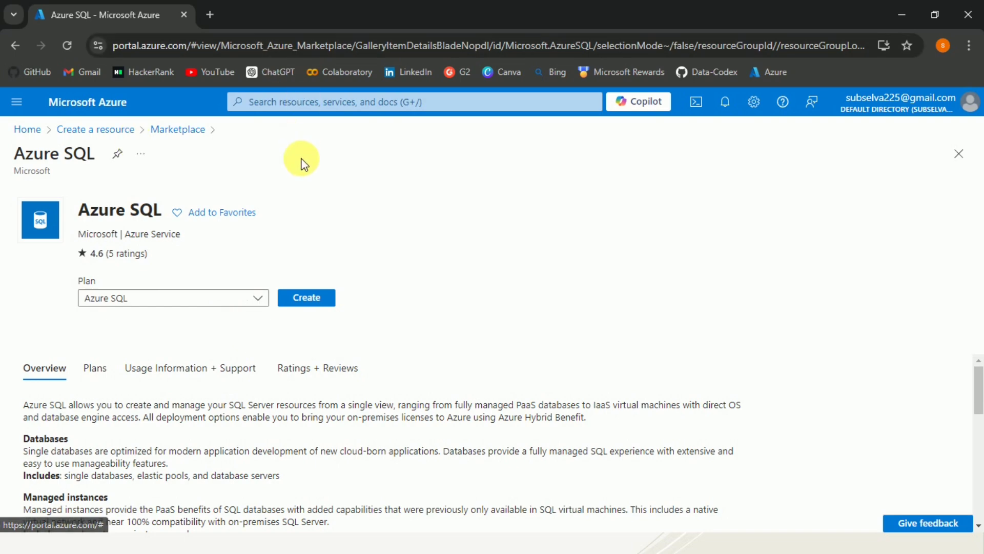
# Start creating an Azure SQL resource, using the SQL databases deployment option with Single database as the resource type
pyautogui.click(312, 298)
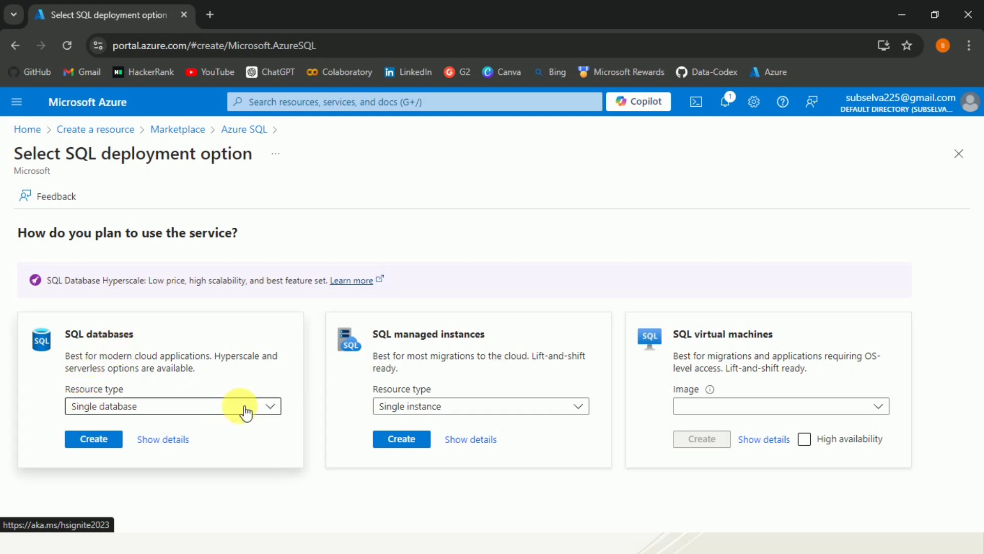
pyautogui.click(267, 410)
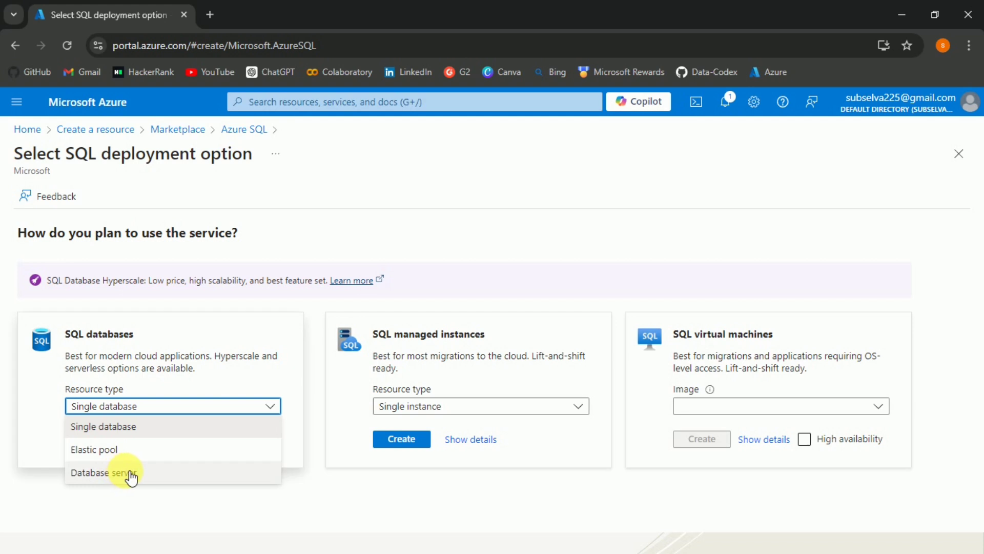
pyautogui.click(40, 394)
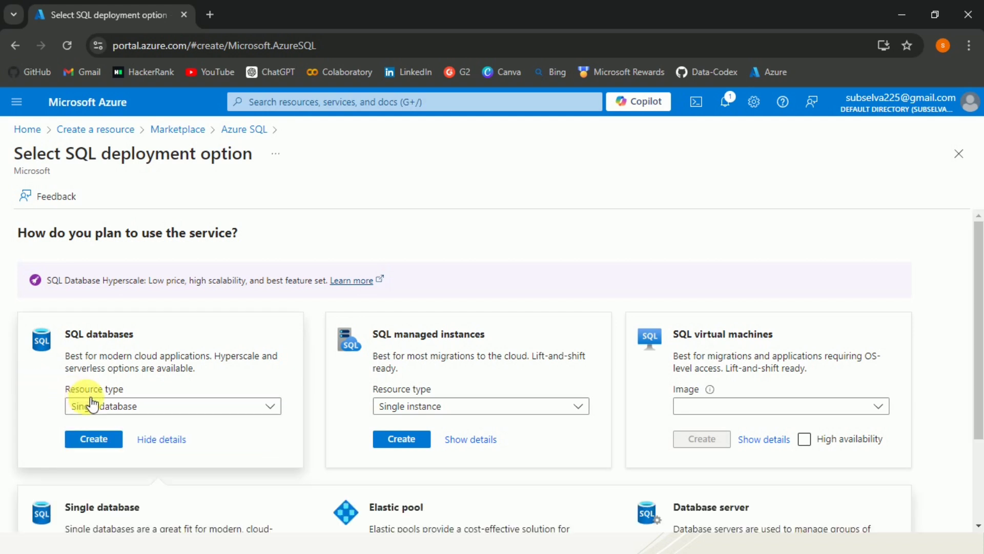
pyautogui.click(94, 441)
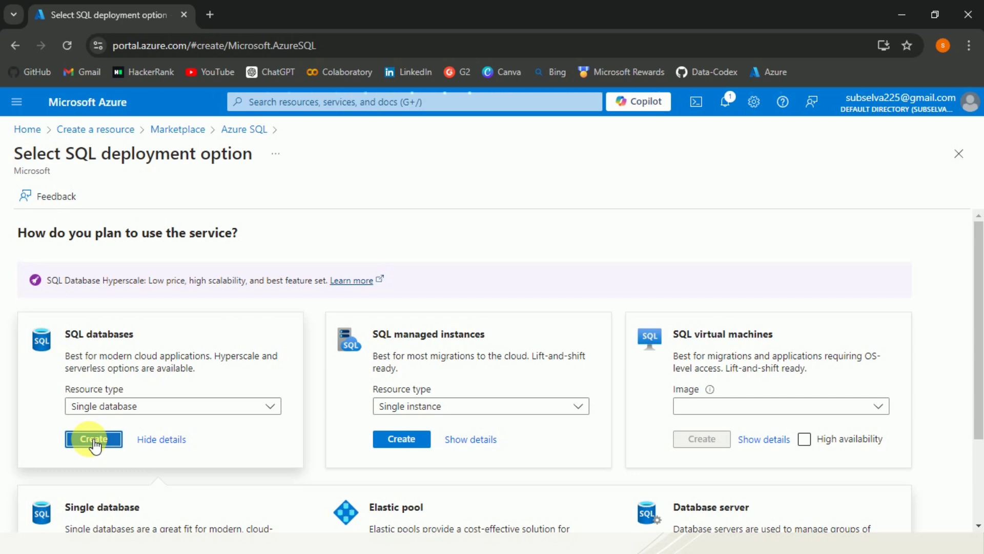
pyautogui.click(93, 440)
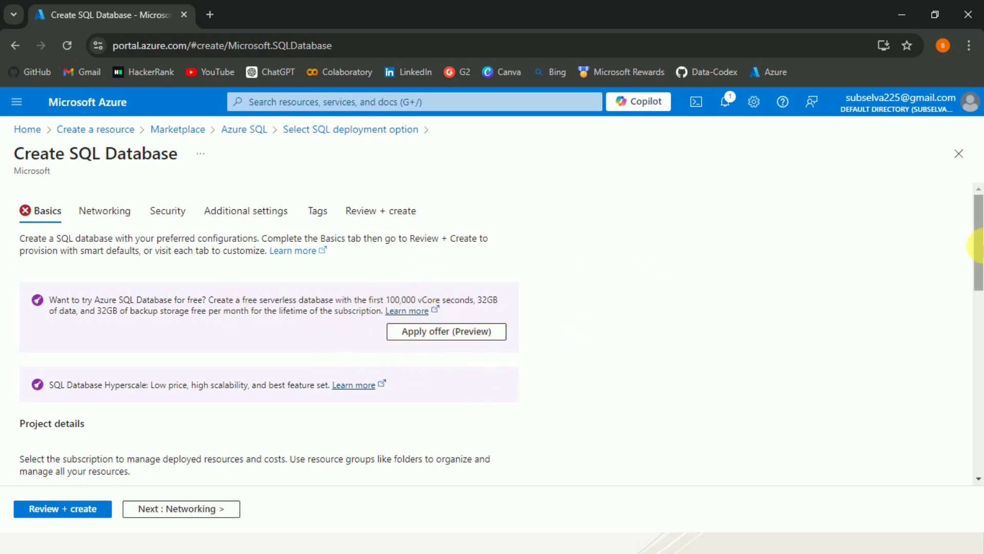
# Assign the new database to Microsoft Subscription and the existing resource group RG-AzureDataFactory
pyautogui.moveTo(977, 247); pyautogui.dragTo(980, 303)
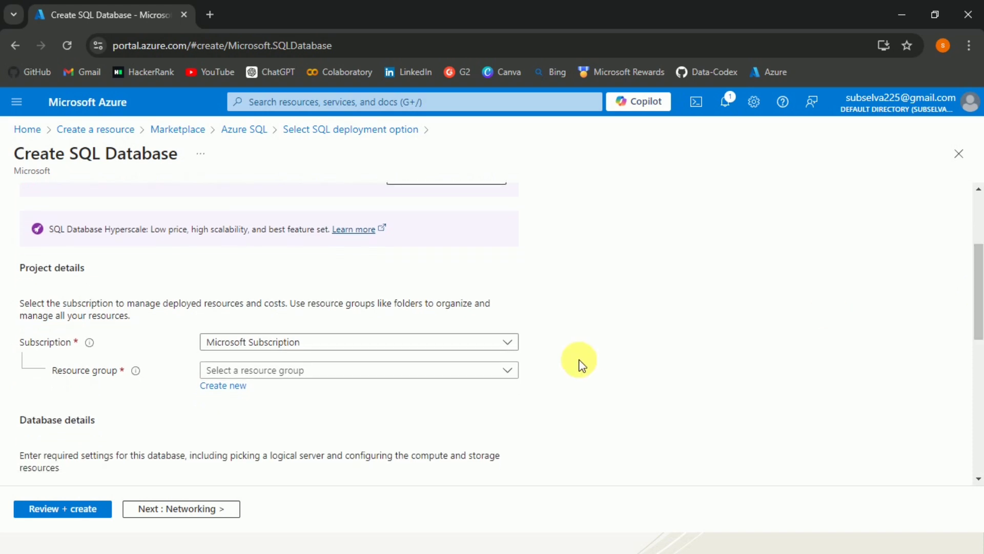
pyautogui.click(499, 342)
pyautogui.click(384, 390)
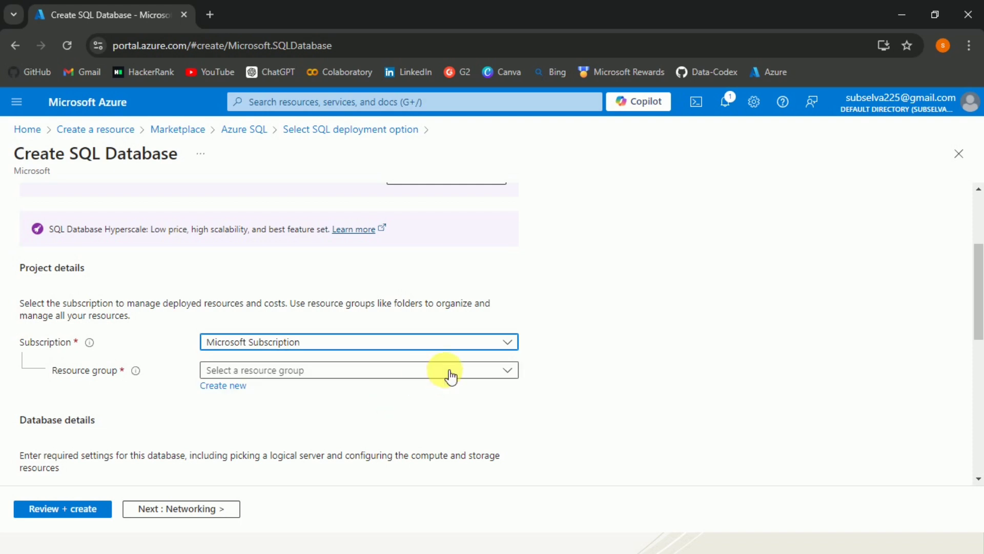
pyautogui.click(487, 370)
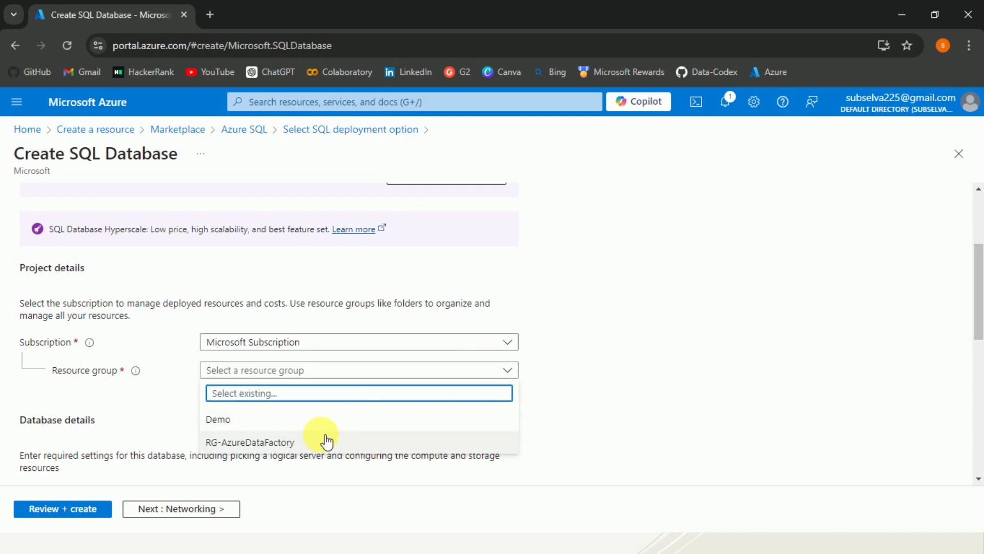
pyautogui.click(325, 441)
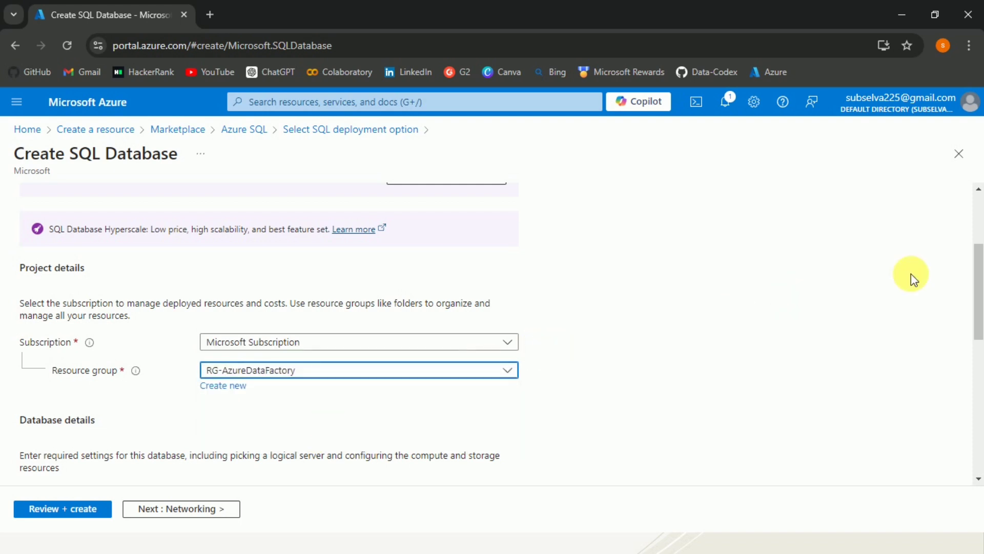
# Name the new database SampleDB in the database details
pyautogui.moveTo(977, 270); pyautogui.dragTo(978, 328)
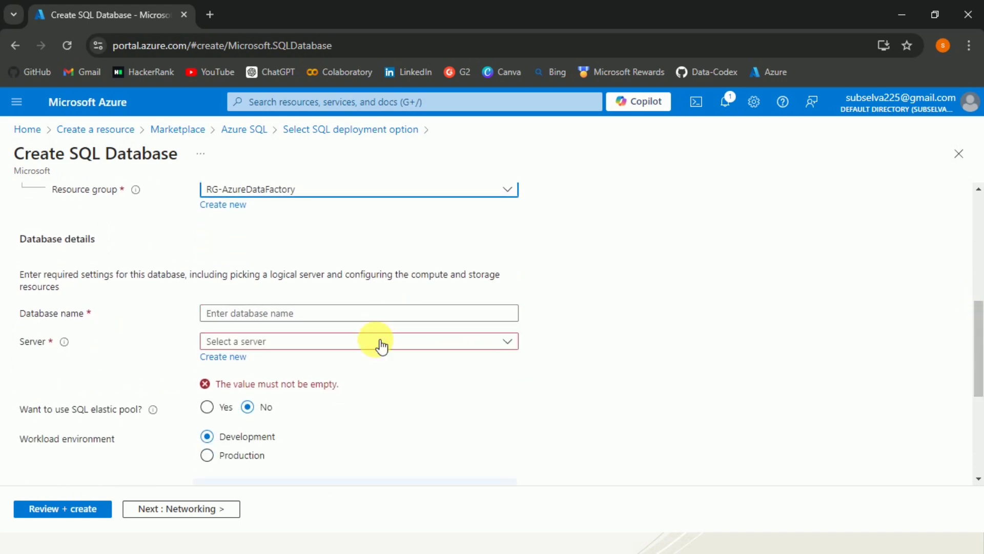
pyautogui.click(368, 317)
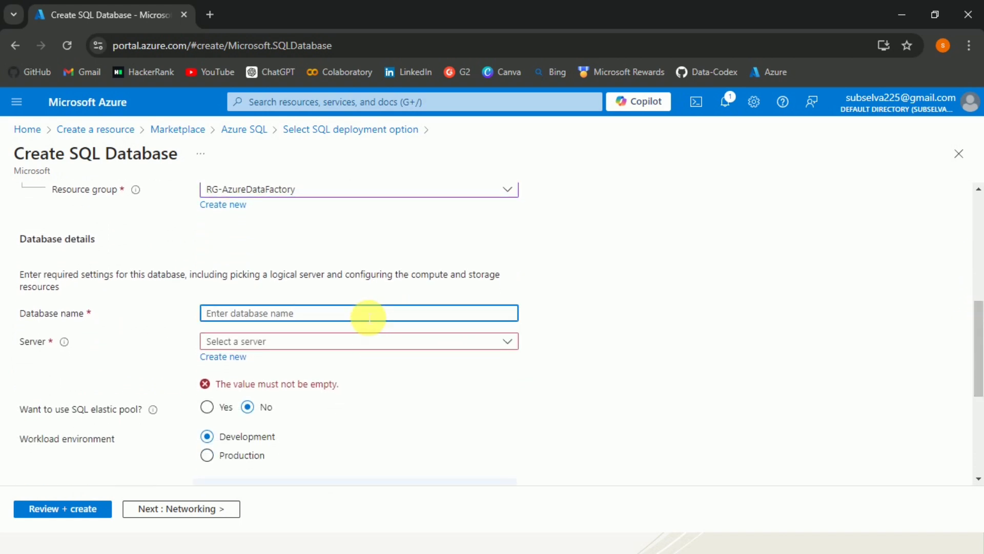
pyautogui.write('Sampl')
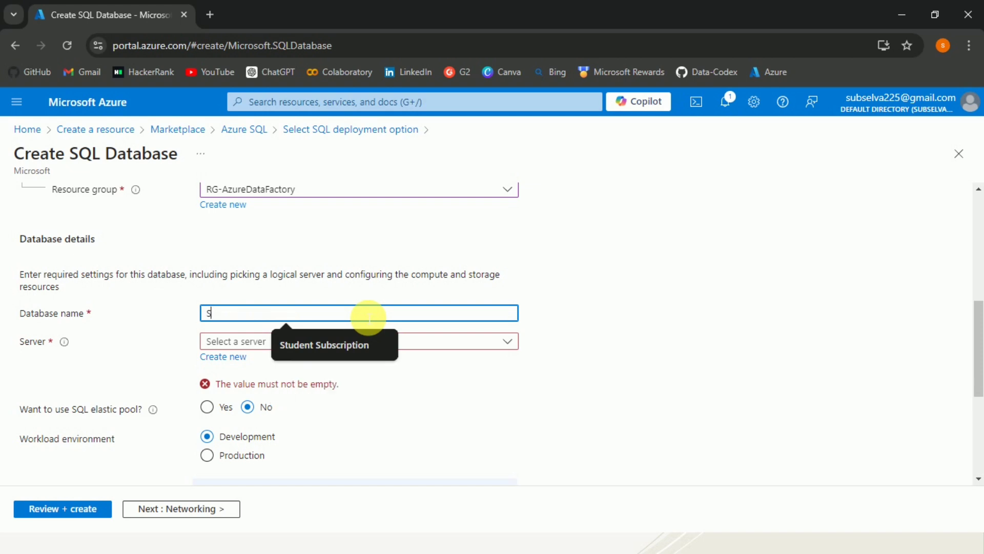
pyautogui.write('DB')
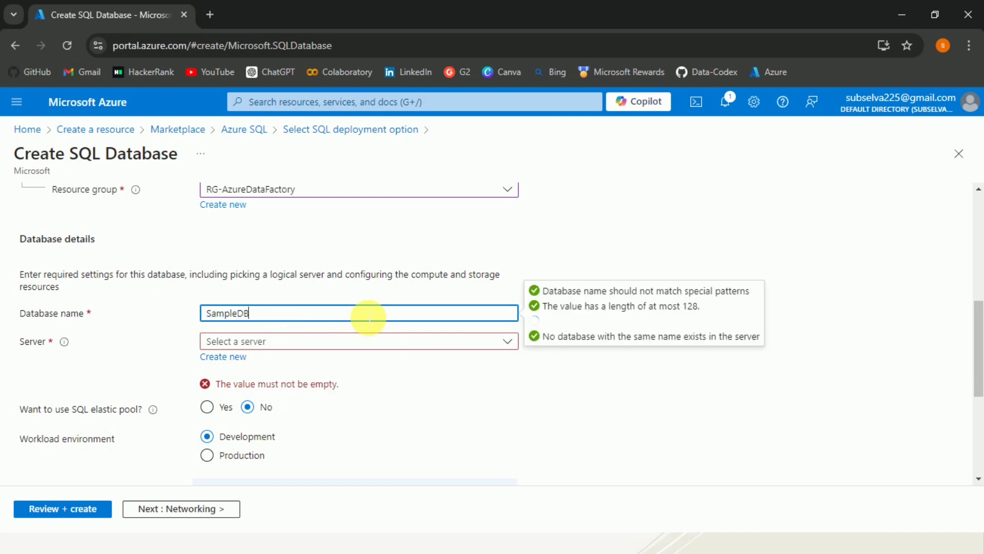
# Start creating a new server for the database and name it azuredatafactorydemo
pyautogui.click(400, 348)
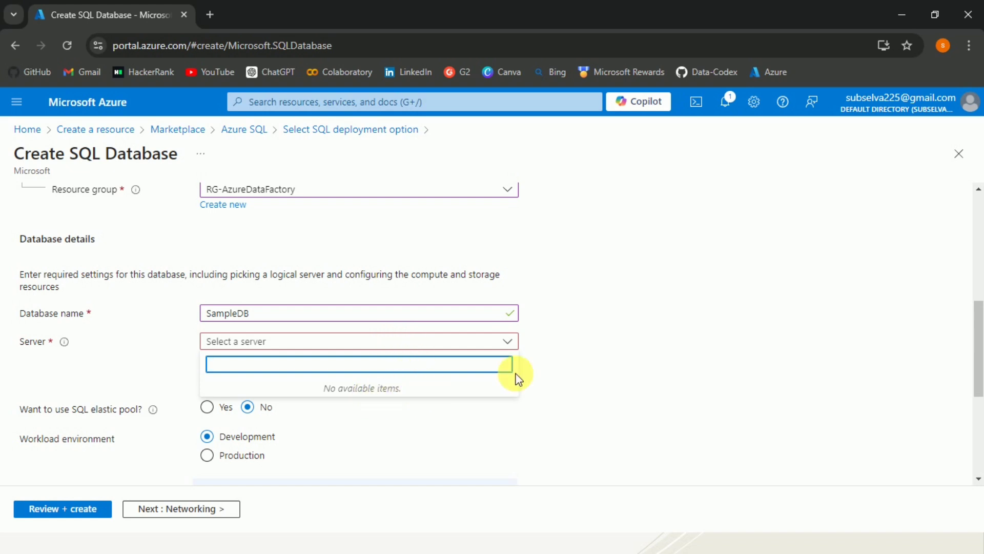
pyautogui.click(575, 367)
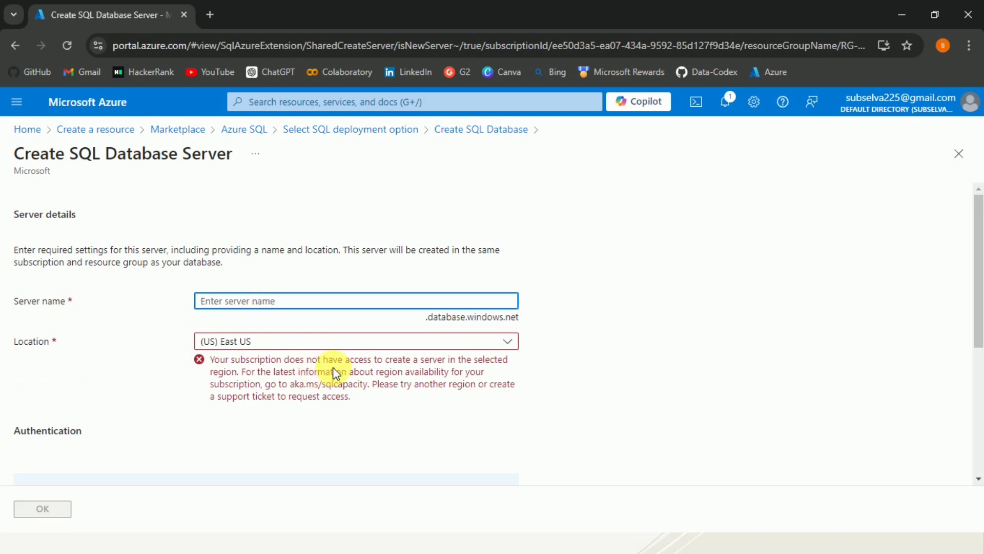
pyautogui.click(290, 301)
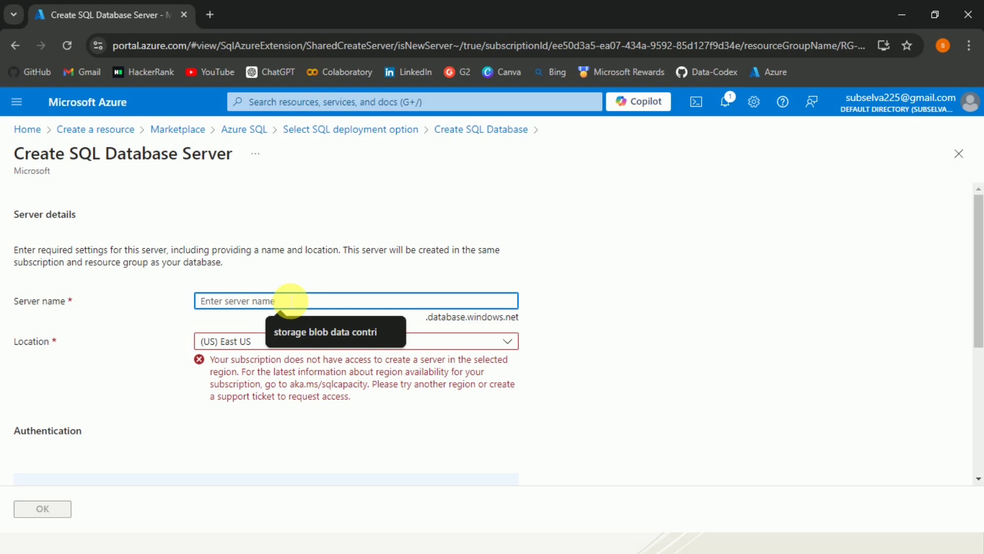
pyautogui.write('azure')
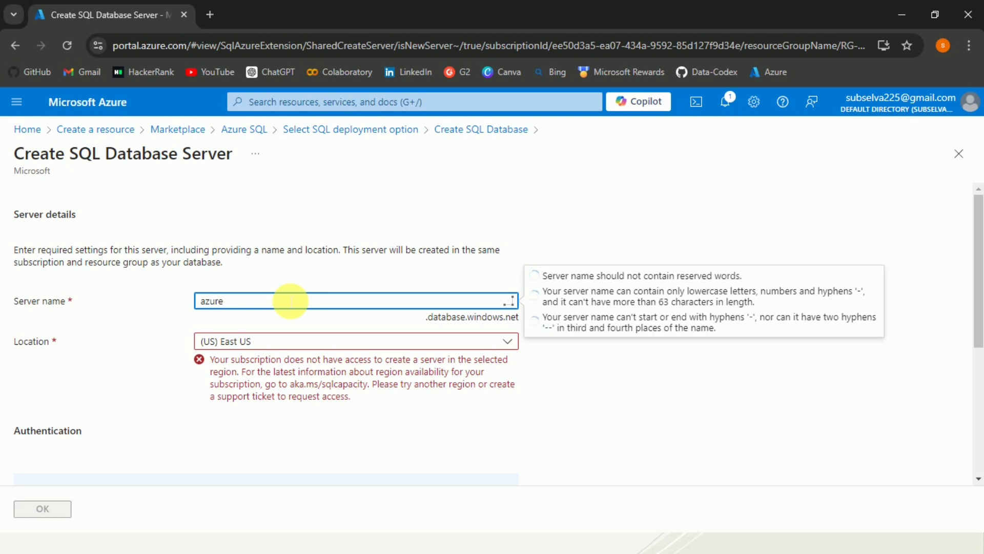
pyautogui.write('data')
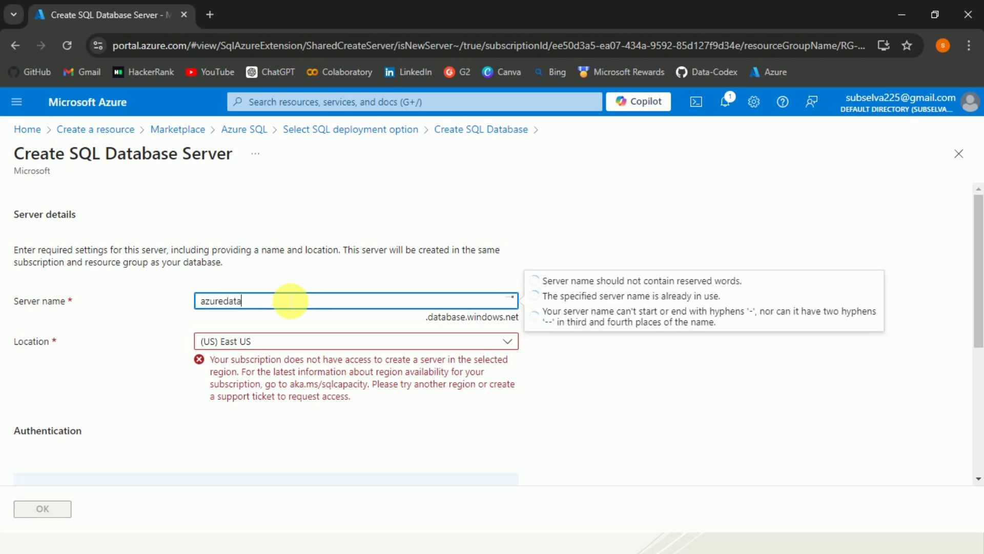
pyautogui.write('factorydemo')
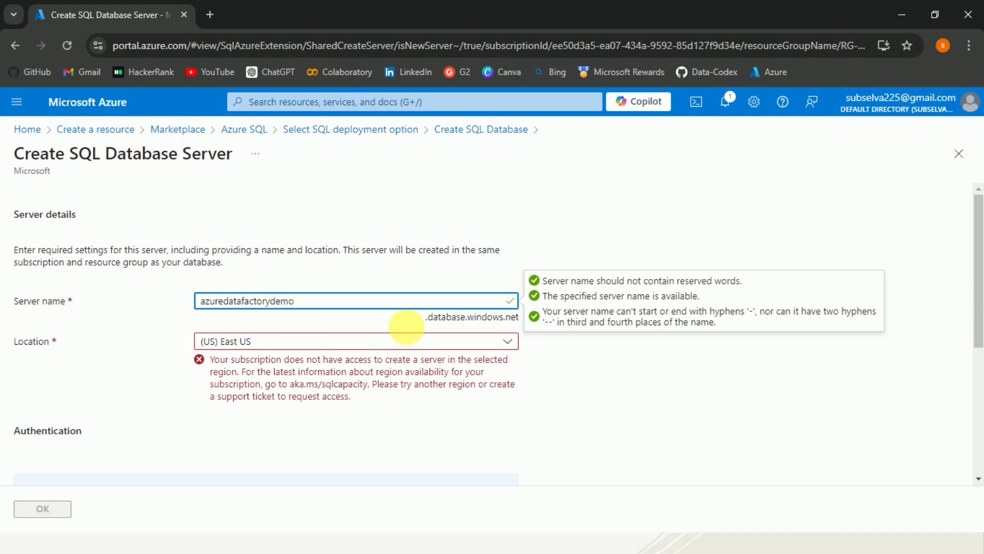
# Set the server location to (Asia Pacific) Central India and choose SQL authentication as the authentication method
pyautogui.click(501, 349)
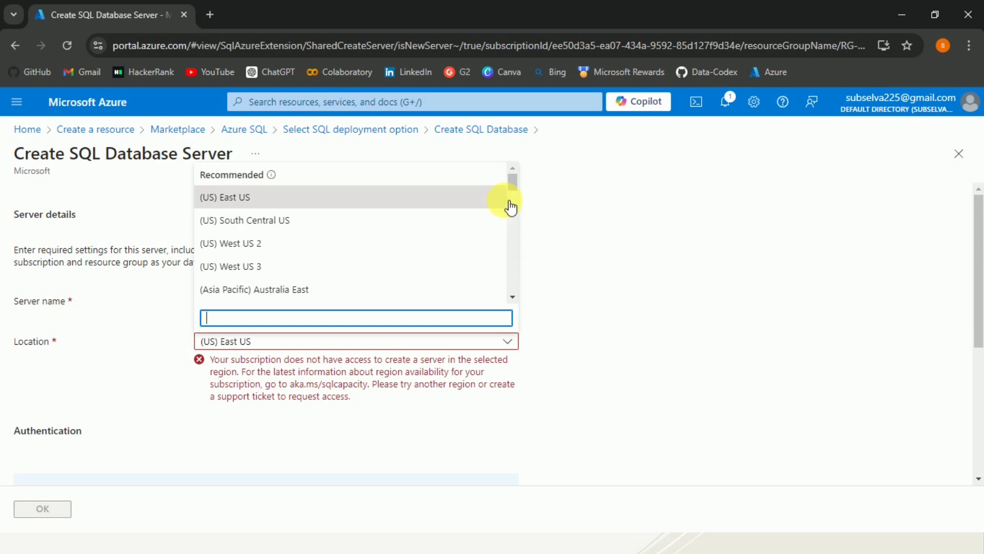
pyautogui.moveTo(513, 181); pyautogui.dragTo(516, 210)
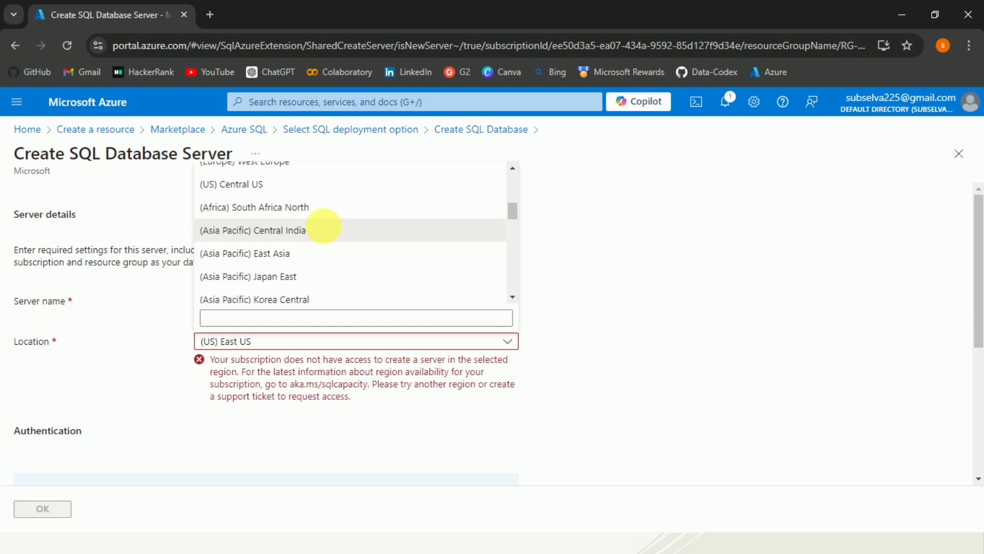
pyautogui.click(324, 225)
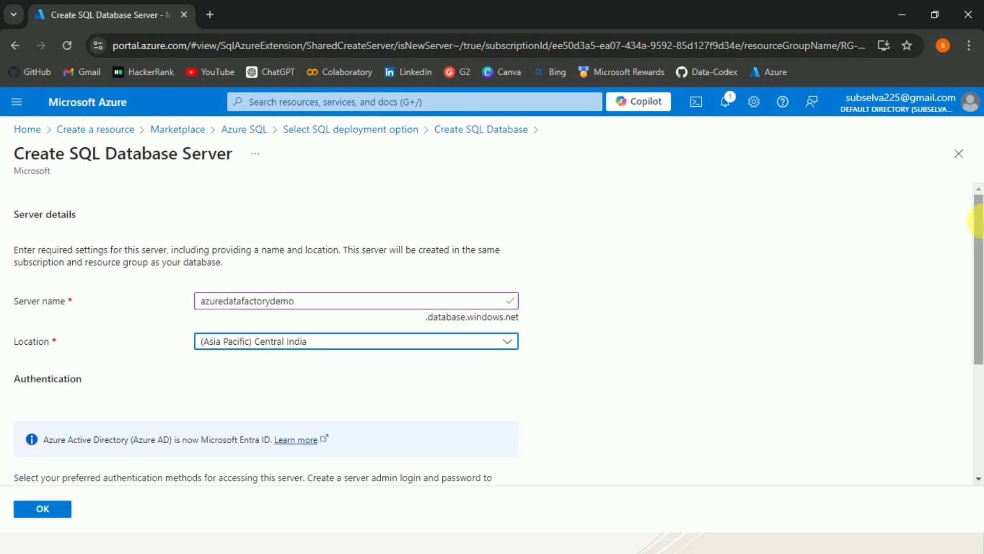
pyautogui.moveTo(979, 226); pyautogui.dragTo(977, 340)
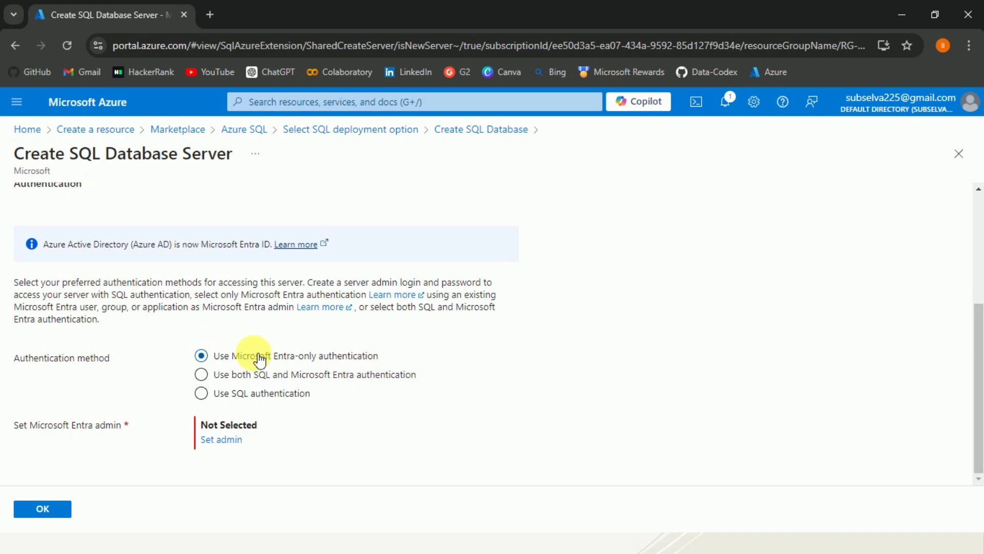
pyautogui.click(205, 394)
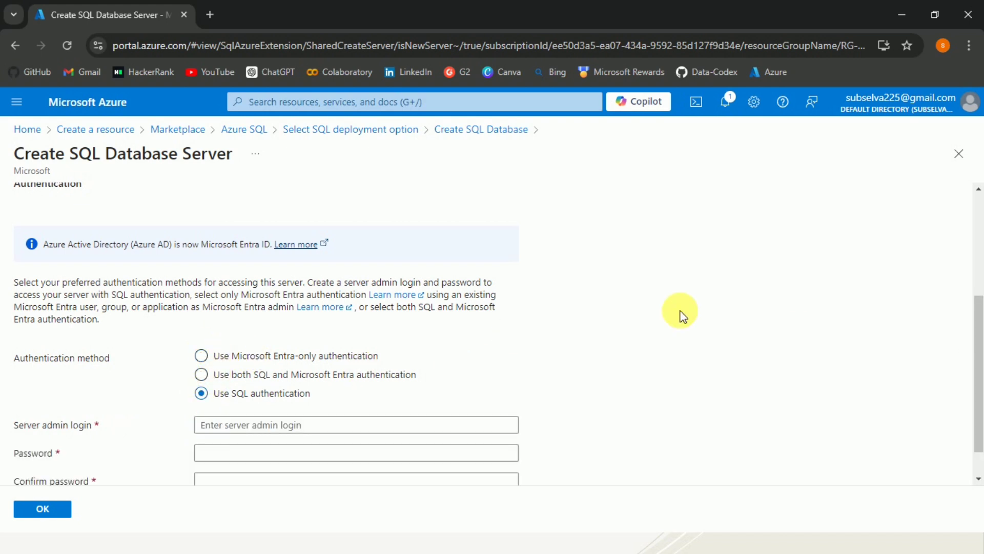
# Set the new server's admin login to azure
pyautogui.moveTo(977, 314); pyautogui.dragTo(979, 361)
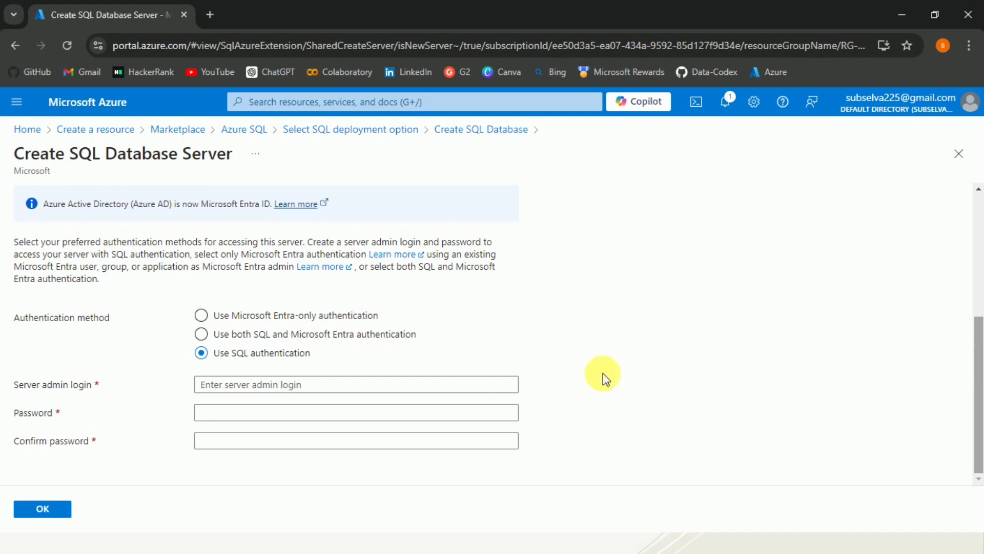
pyautogui.click(293, 389)
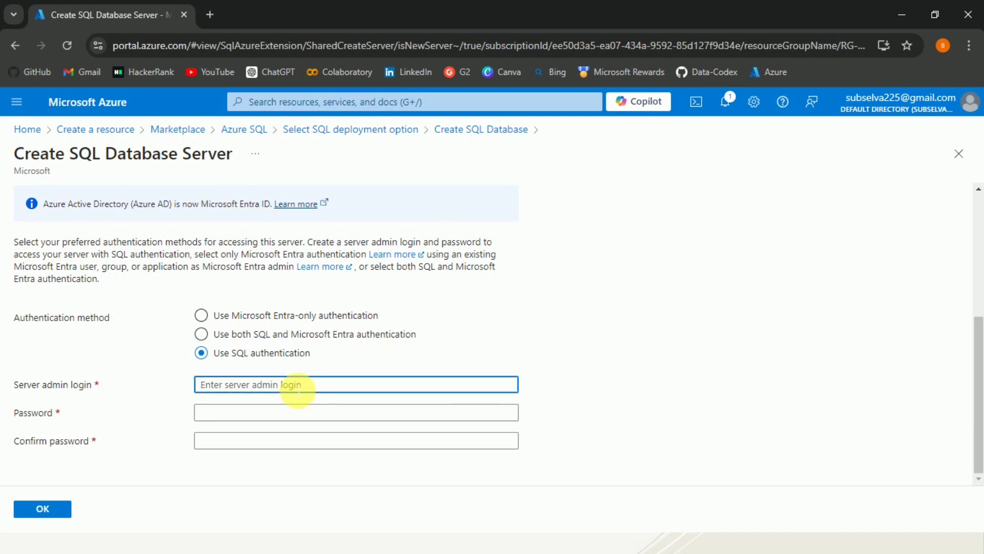
pyautogui.write('azure')
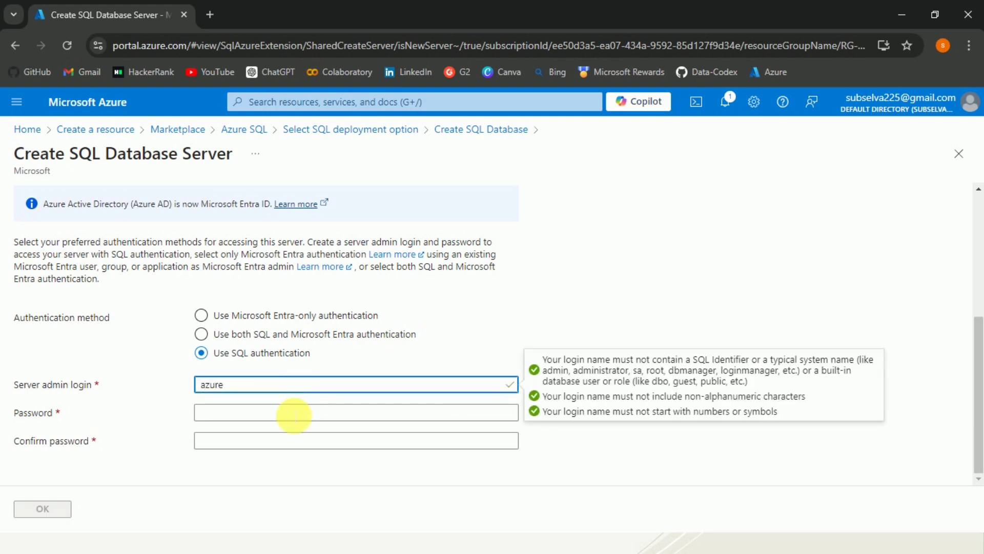
# Try to set a password for the server admin login
pyautogui.click(292, 414)
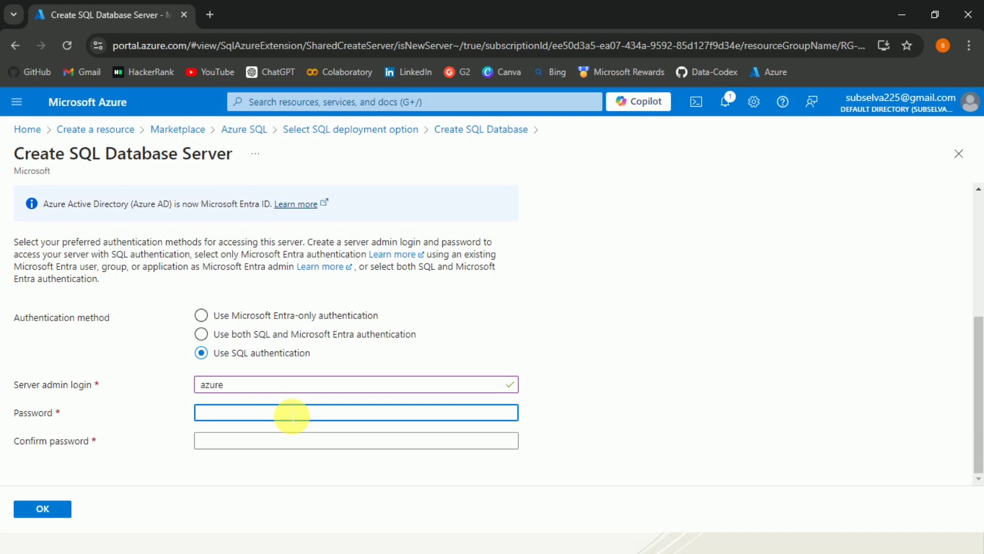
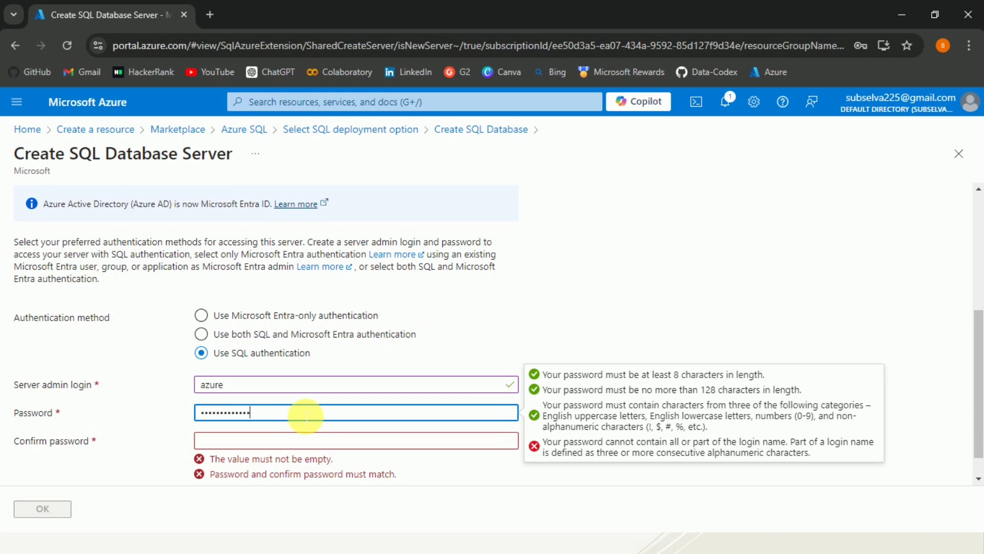
# Replace the server admin password with a different one, repeat it as the confirm password, and accept the new server's settings
pyautogui.doubleClick(286, 416)
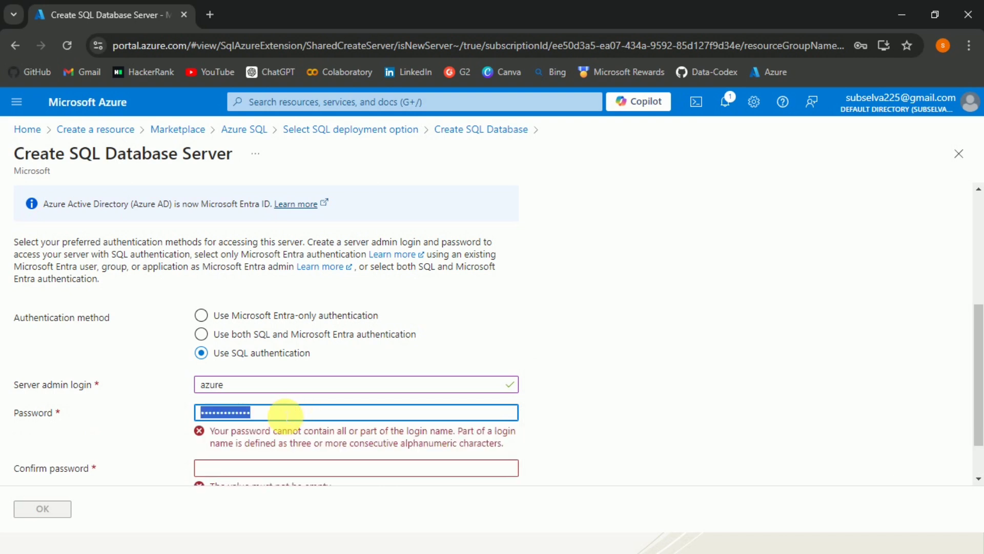
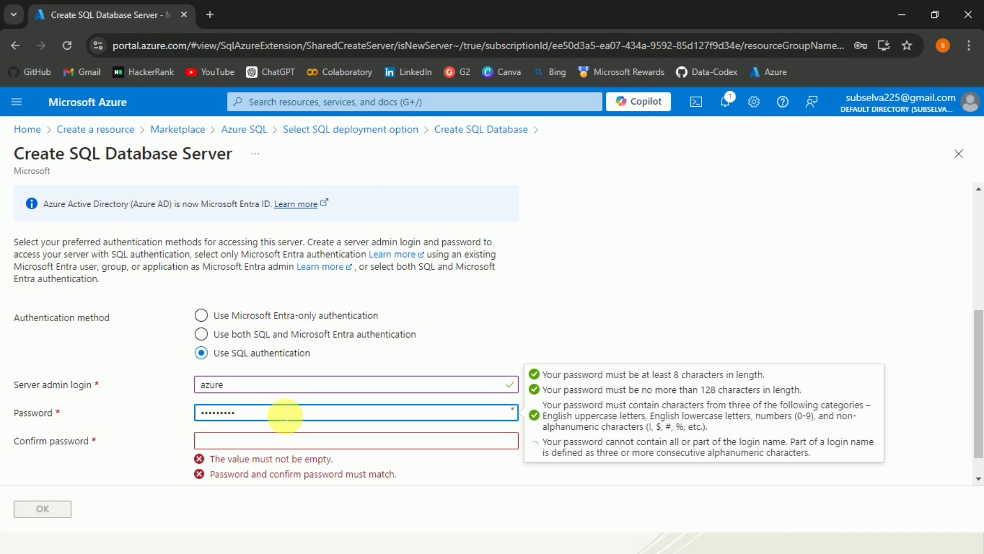
pyautogui.click(279, 441)
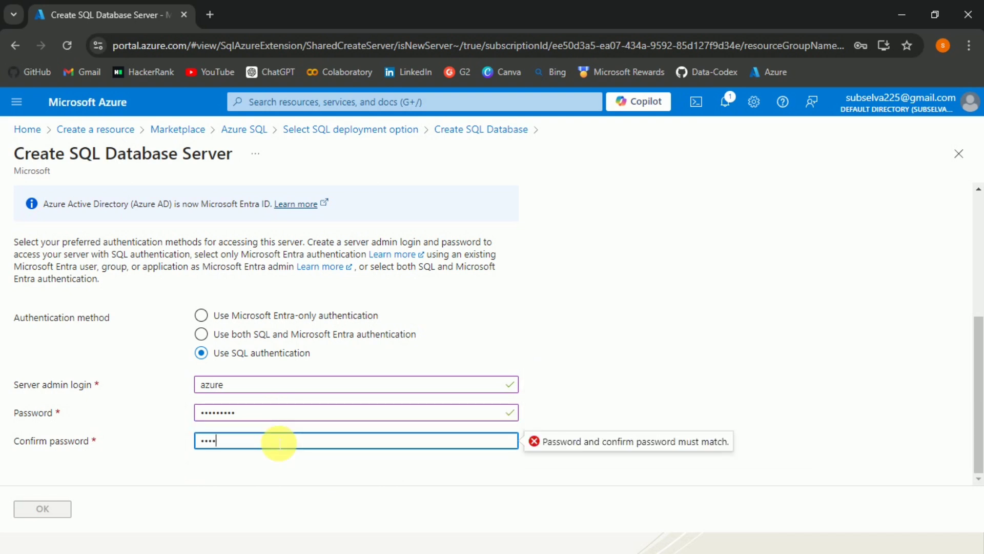
pyautogui.write('•••••••')
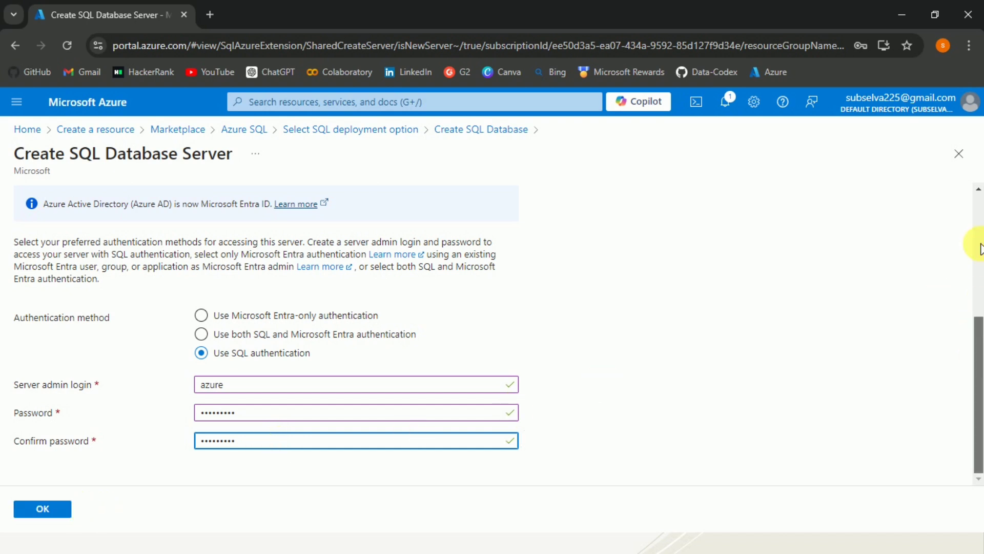
pyautogui.scroll(5, 977, 231)
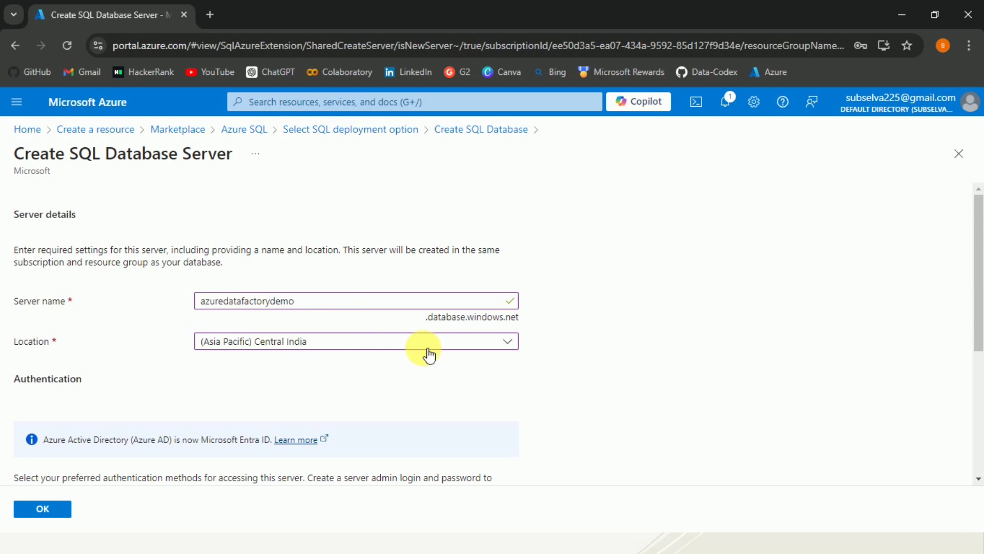
pyautogui.click(60, 513)
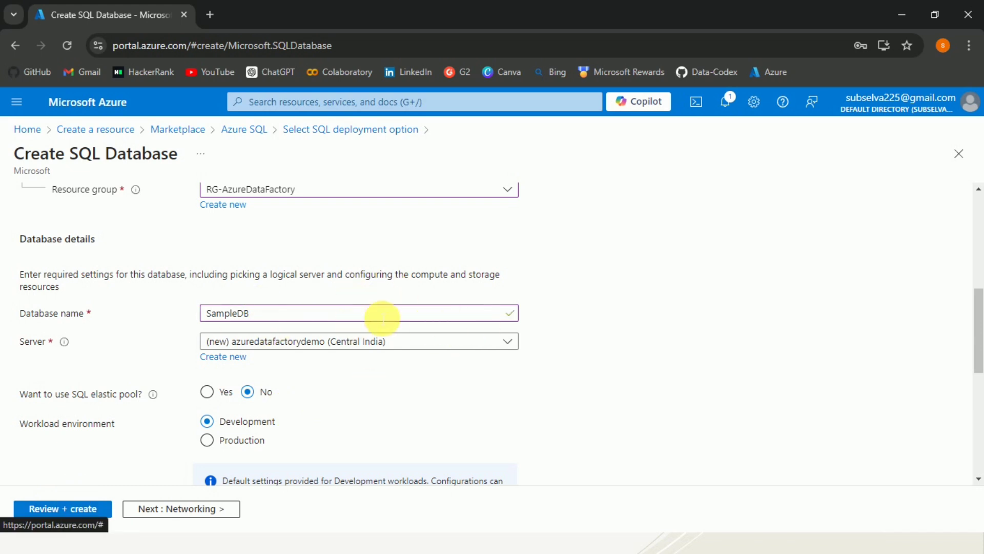
# Review the elastic pool, workload environment and backup redundancy options, and open the database's compute and storage configuration
pyautogui.moveTo(980, 305); pyautogui.dragTo(979, 339)
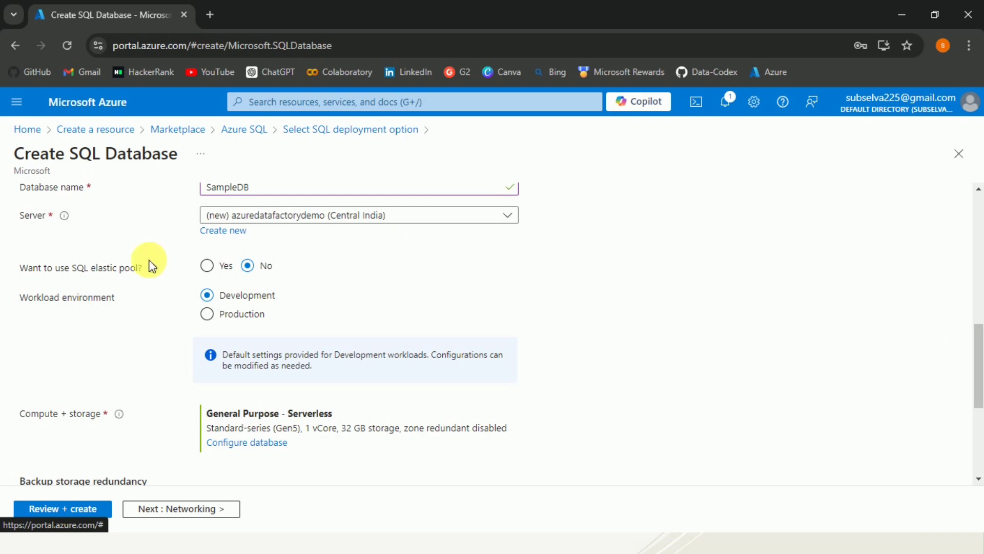
pyautogui.moveTo(155, 272)
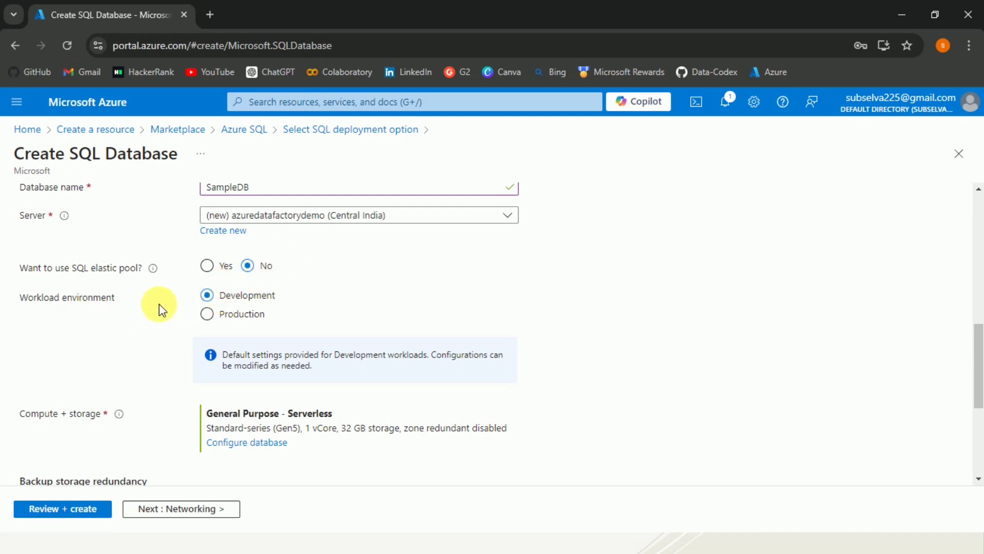
pyautogui.scroll(-5, 159, 308)
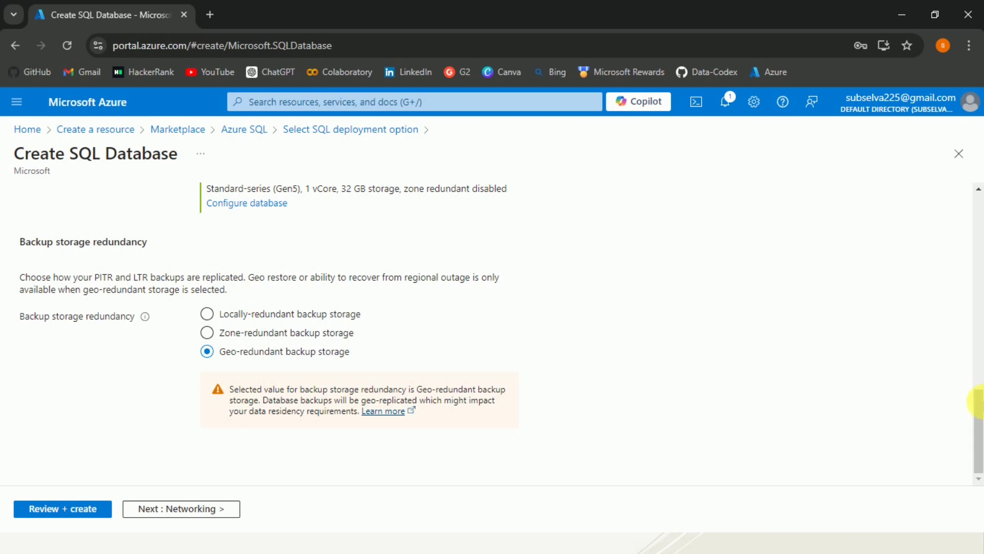
pyautogui.scroll(4, 977, 395)
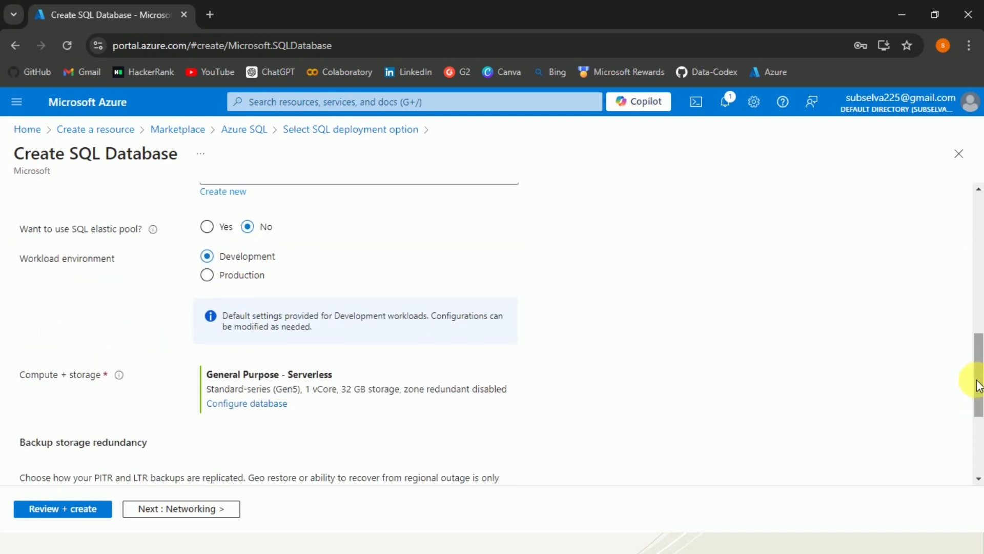
pyautogui.scroll(1, 978, 387)
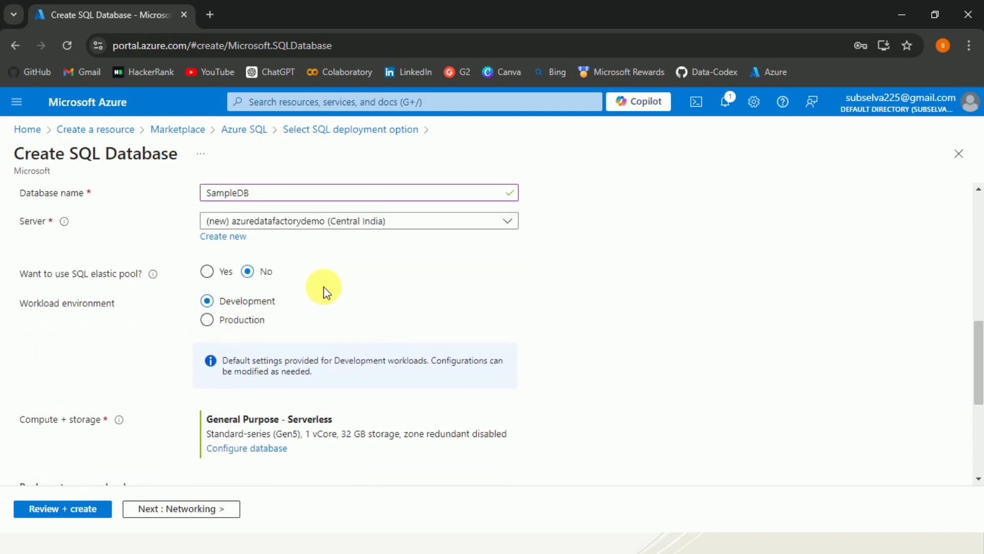
pyautogui.scroll(-1, 976, 344)
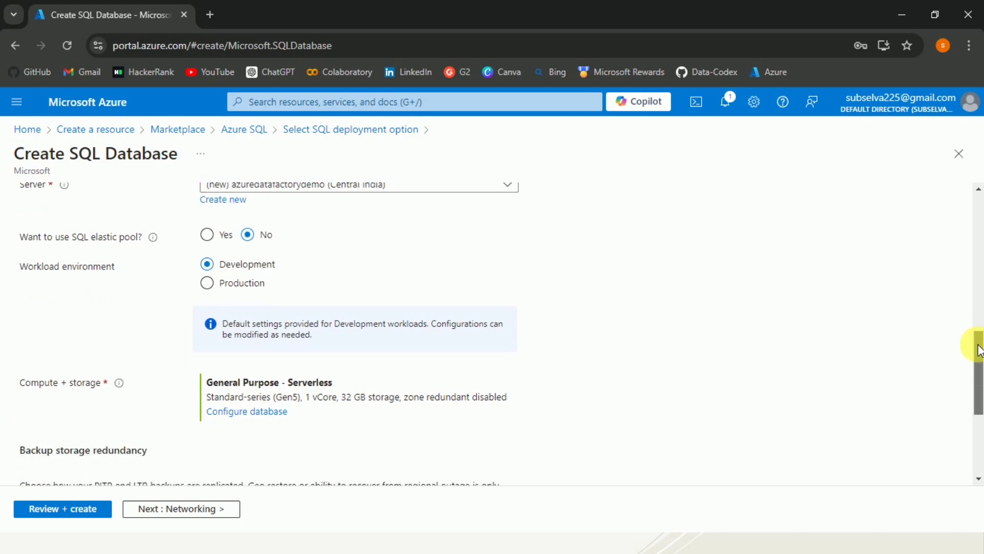
pyautogui.scroll(-2, 978, 350)
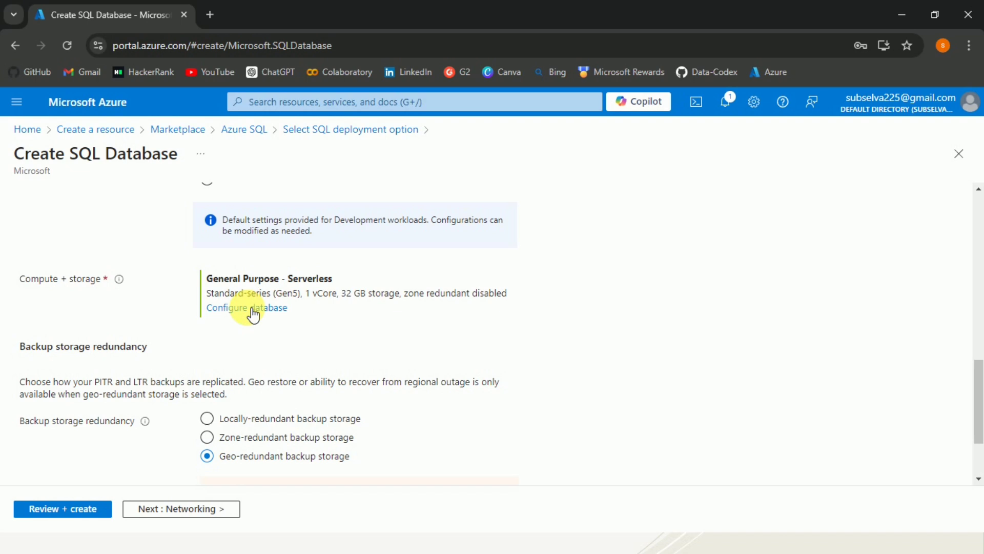
pyautogui.click(265, 309)
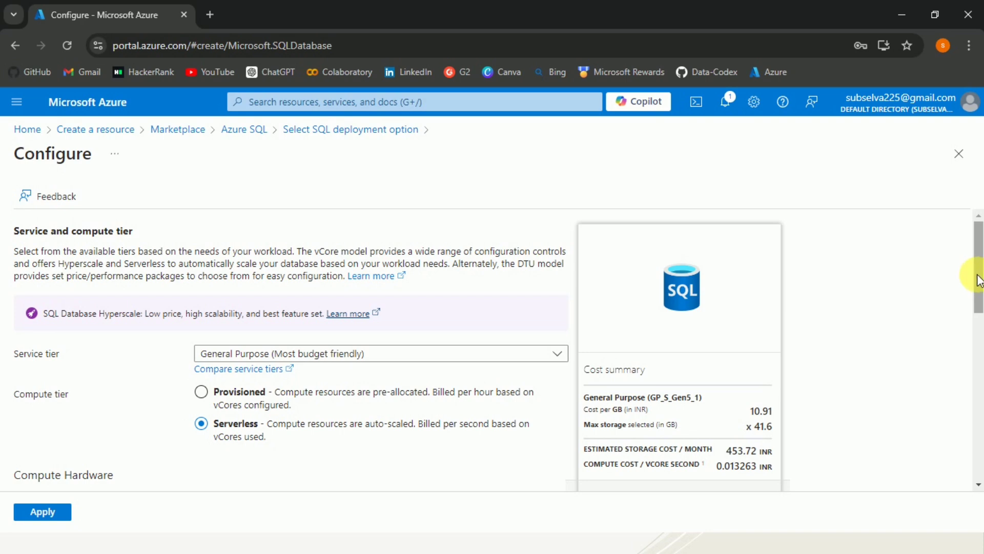
# Examine the compute tier, auto-pause, data max size and zone redundancy settings, as well as the available service tiers
pyautogui.moveTo(979, 281); pyautogui.dragTo(980, 317)
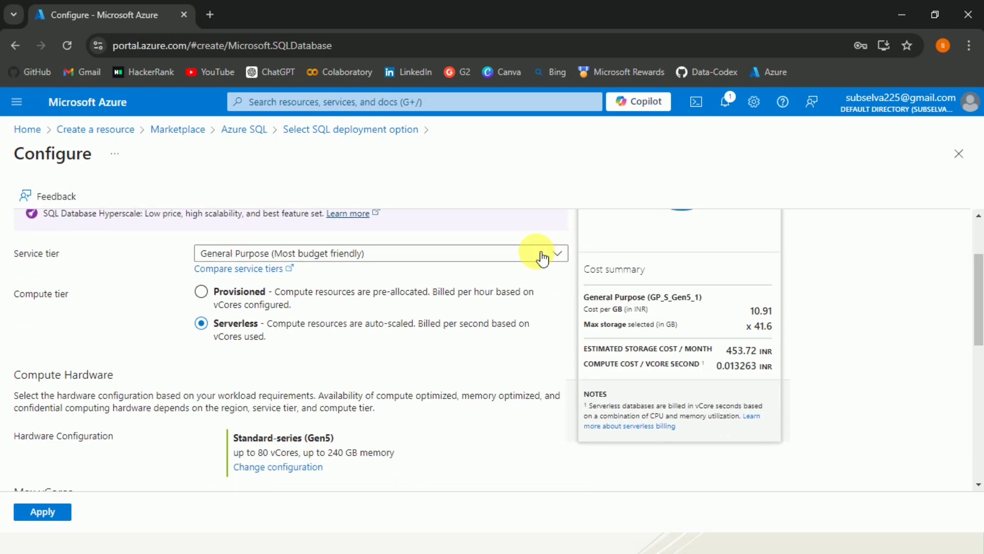
pyautogui.click(205, 293)
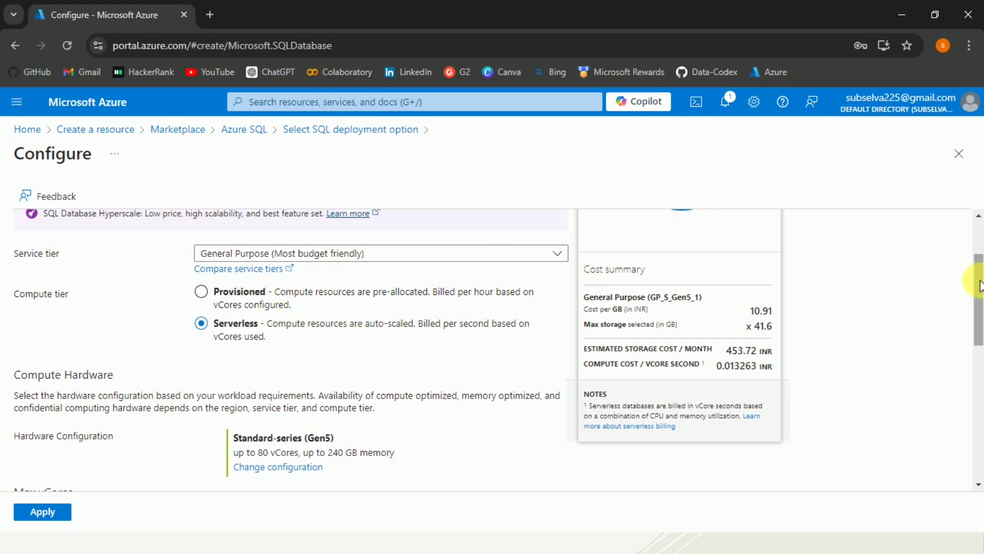
pyautogui.moveTo(979, 286); pyautogui.dragTo(979, 415)
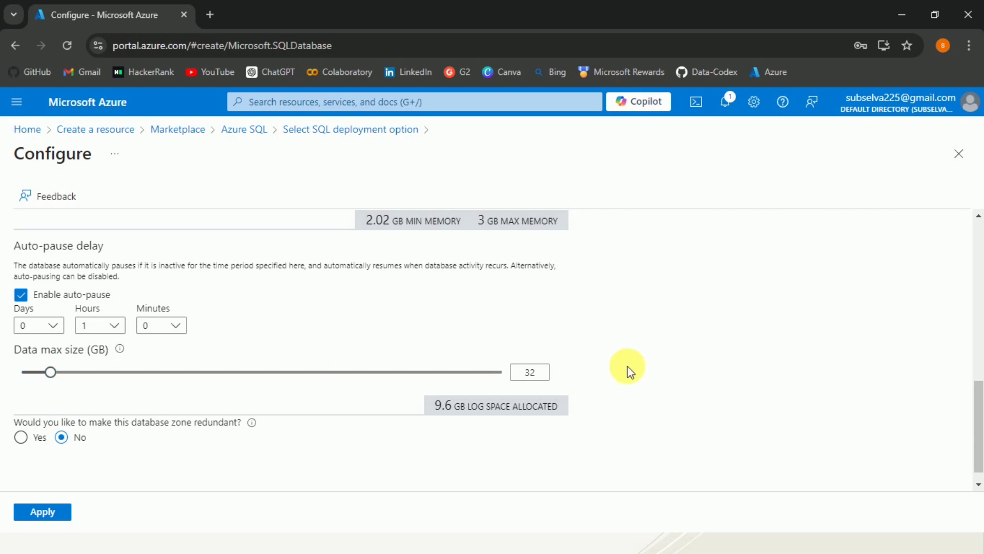
pyautogui.moveTo(976, 428); pyautogui.dragTo(980, 308)
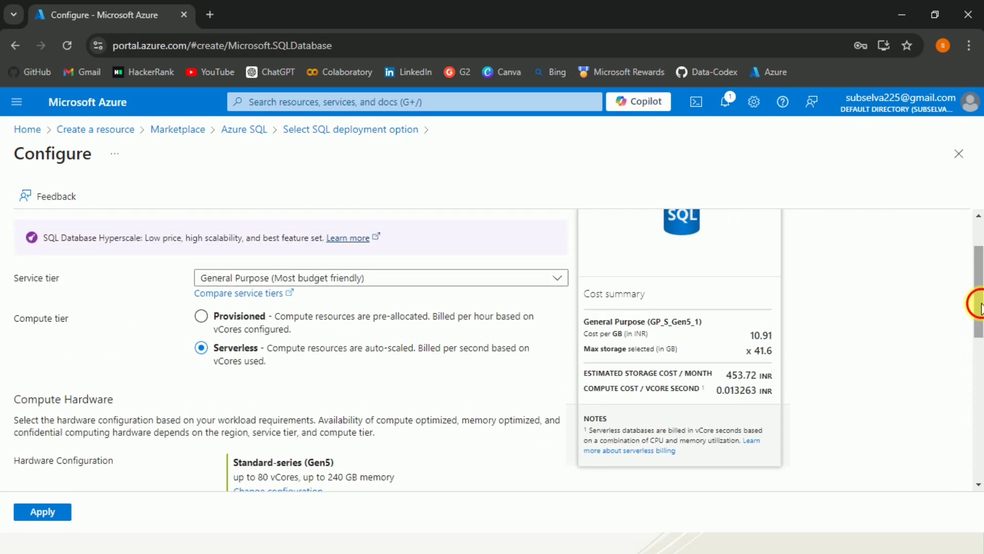
pyautogui.click(559, 279)
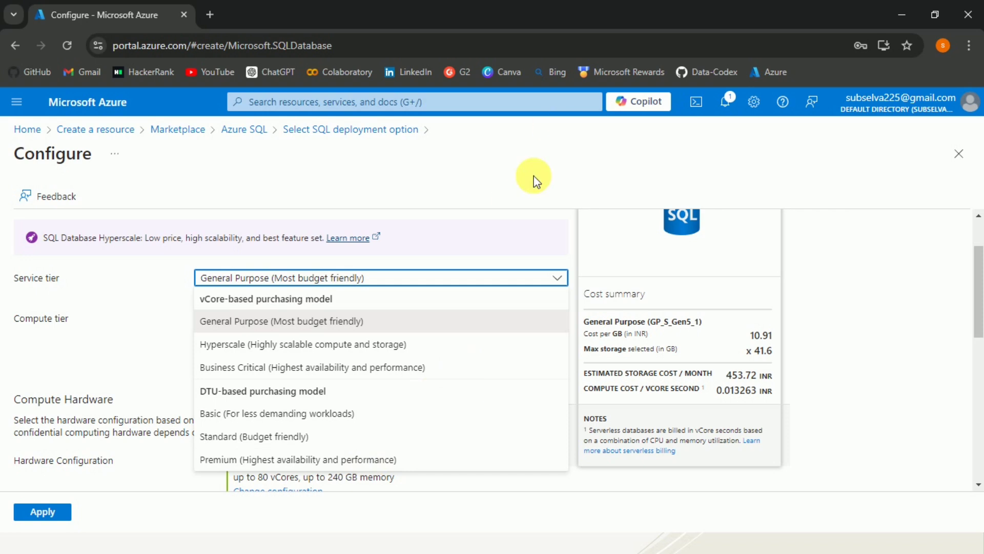
pyautogui.click(531, 207)
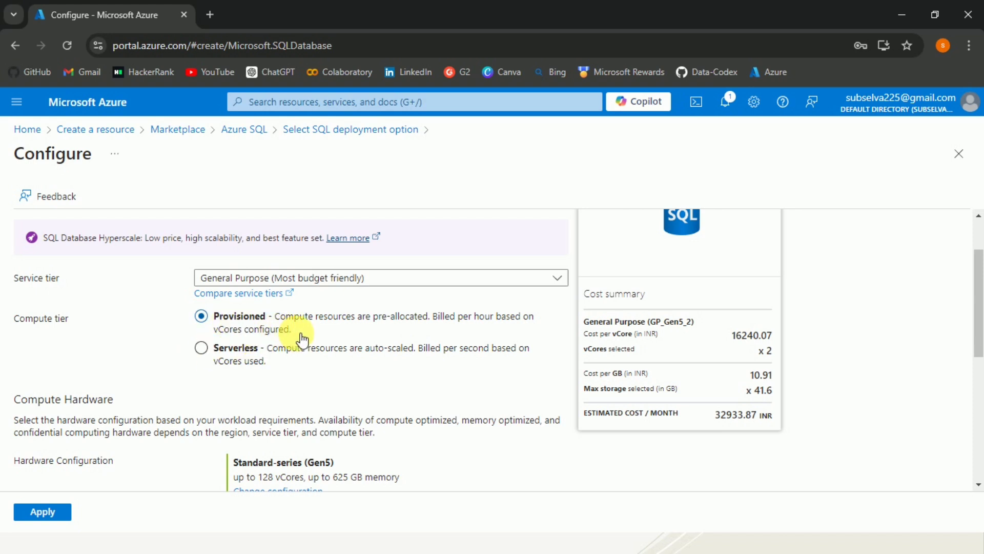
# Check the Provisioned compute tier's description and estimated monthly cost, switch the compute tier to Serverless, and apply the configuration
pyautogui.moveTo(275, 317); pyautogui.dragTo(293, 330)
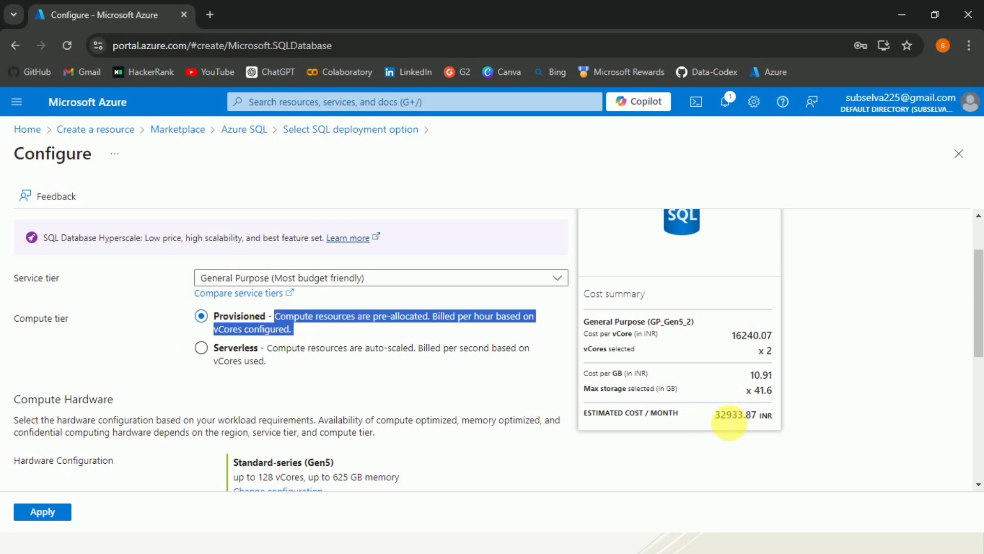
pyautogui.moveTo(715, 422); pyautogui.dragTo(777, 423)
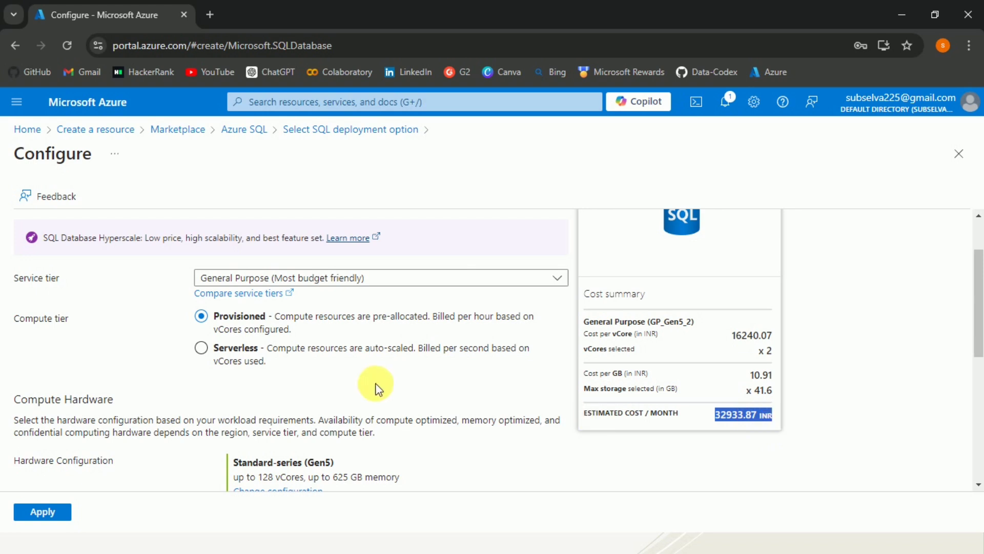
pyautogui.click(203, 353)
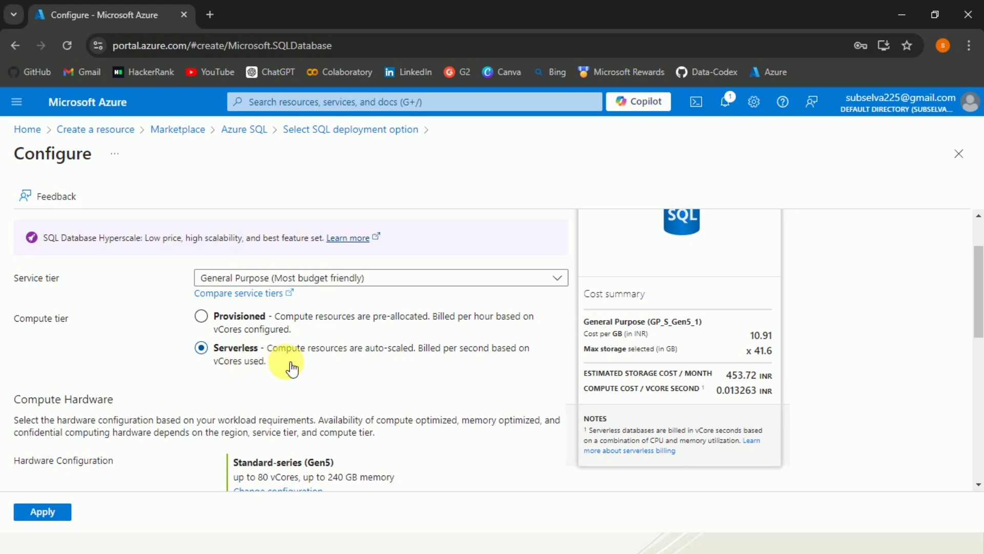
pyautogui.click(32, 517)
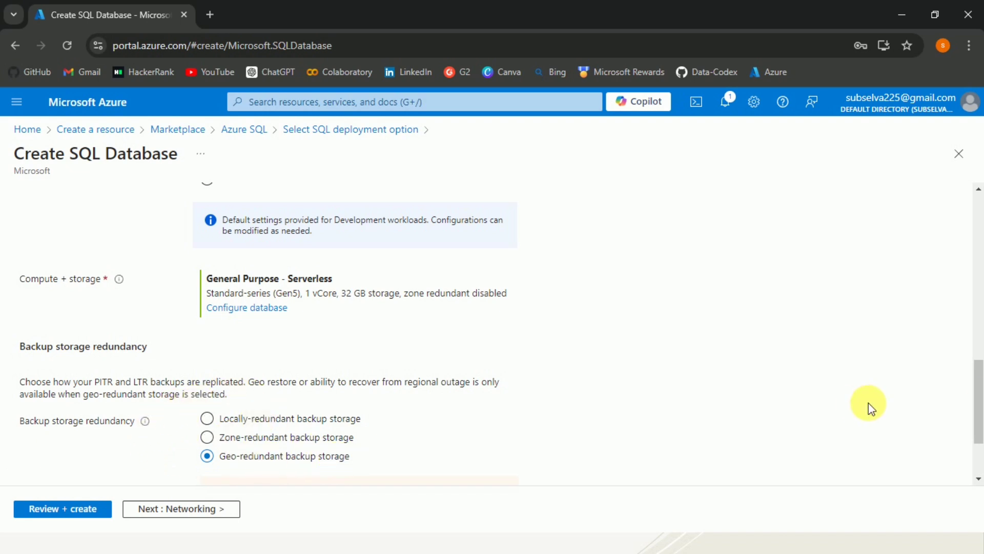
# Review the database's backup storage redundancy options and the estimated monthly storage cost in the cost summary
pyautogui.moveTo(981, 400); pyautogui.dragTo(981, 426)
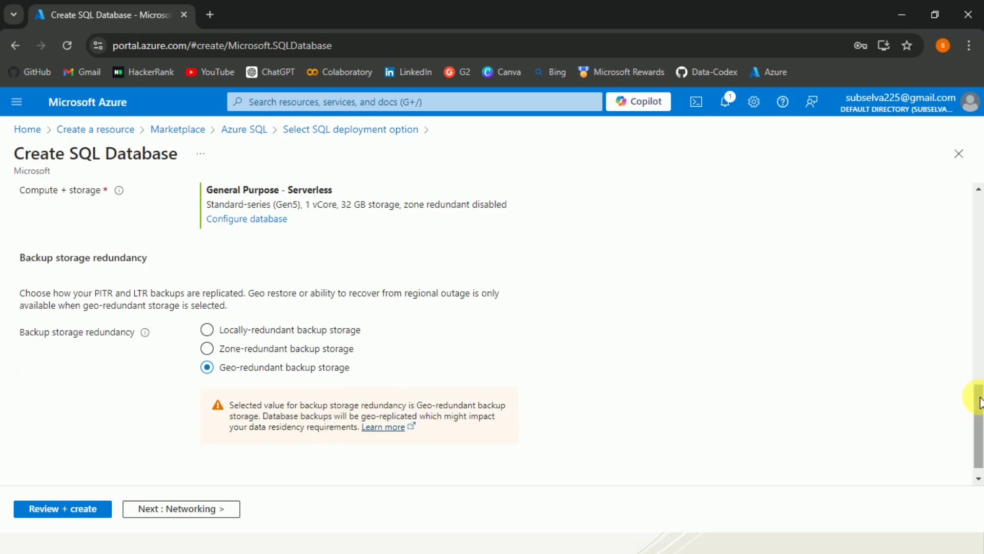
pyautogui.scroll(5, 979, 354)
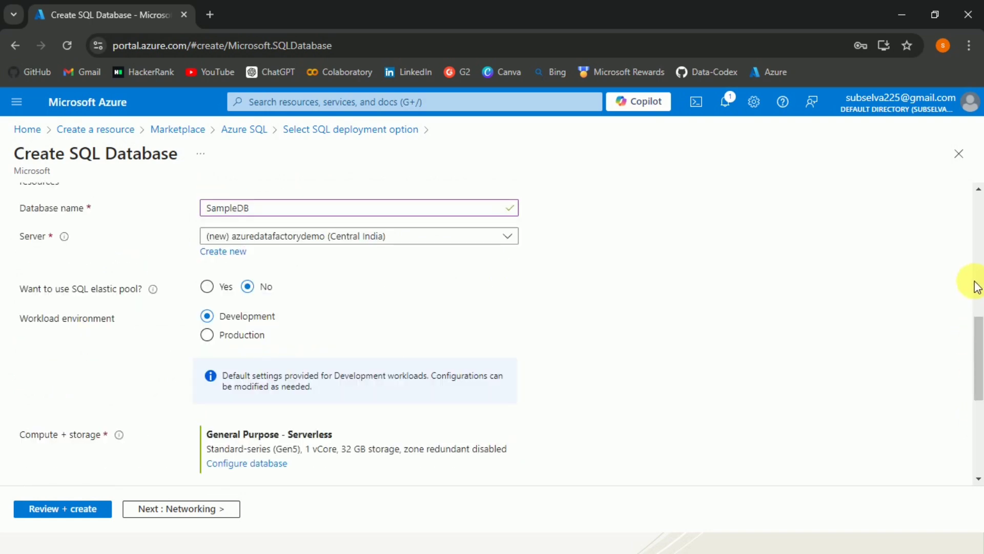
pyautogui.scroll(9, 980, 280)
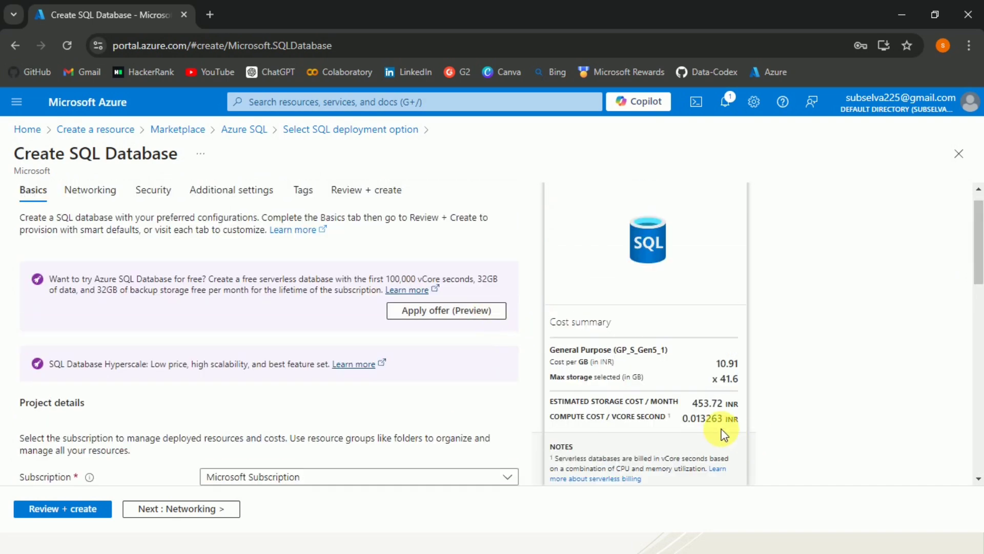
pyautogui.moveTo(689, 401); pyautogui.dragTo(740, 409)
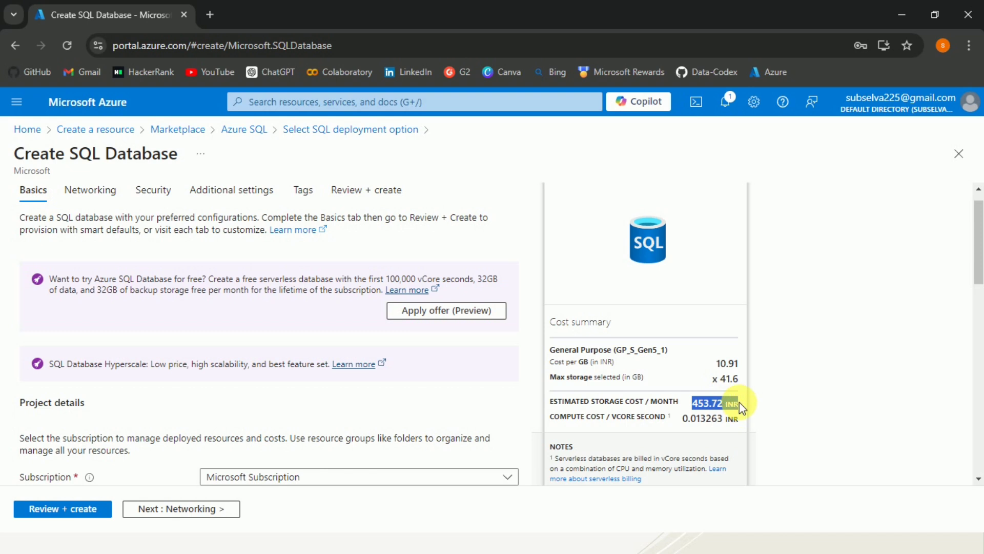
# Apply the free Azure SQL Database offer and check the free limits, overage billing and storage cost in the cost summary
pyautogui.moveTo(740, 407); pyautogui.dragTo(673, 413)
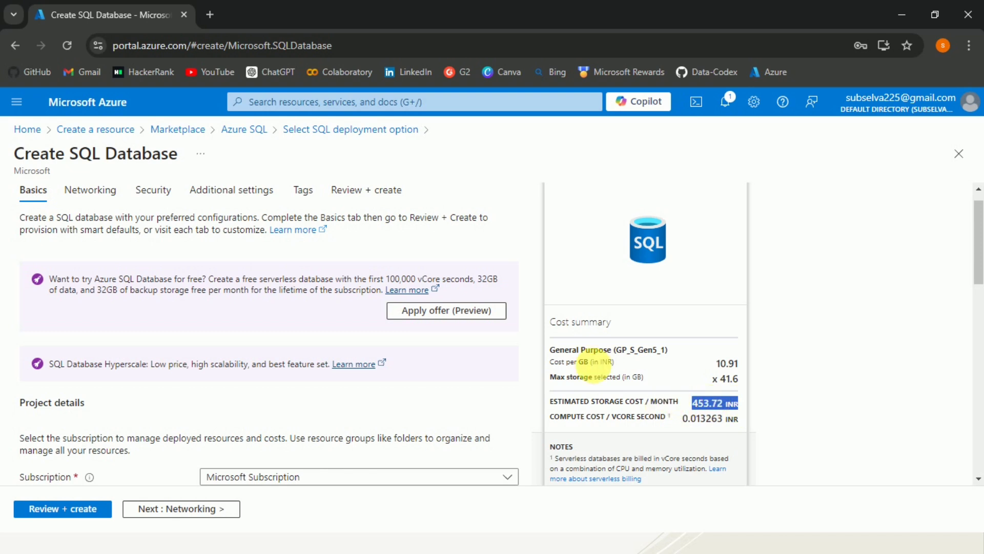
pyautogui.click(444, 310)
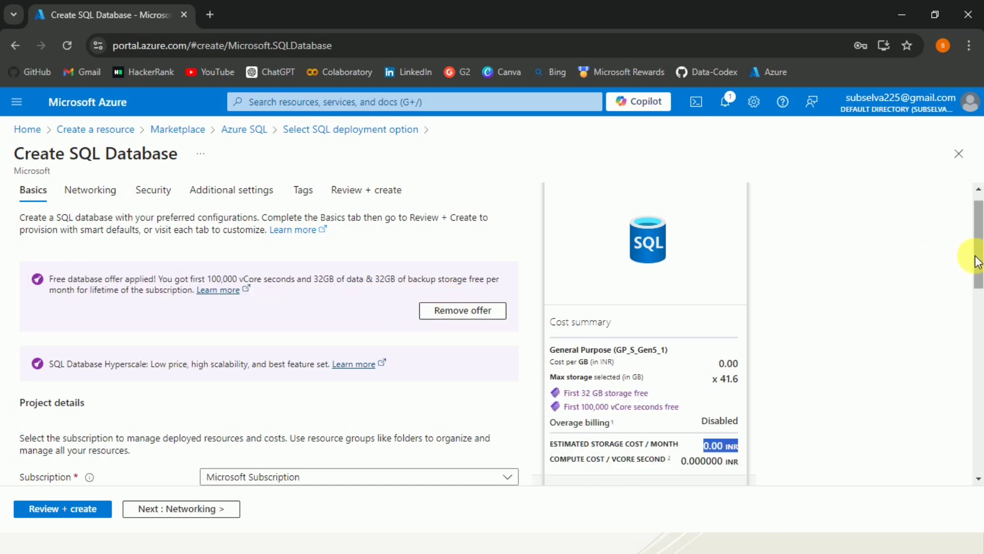
pyautogui.moveTo(976, 266); pyautogui.dragTo(982, 315)
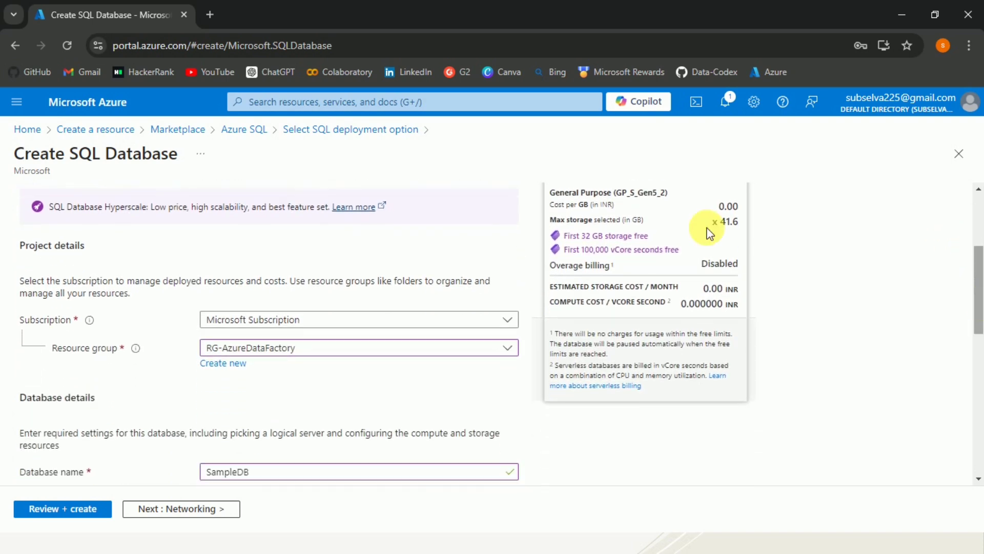
pyautogui.moveTo(677, 249); pyautogui.dragTo(559, 238)
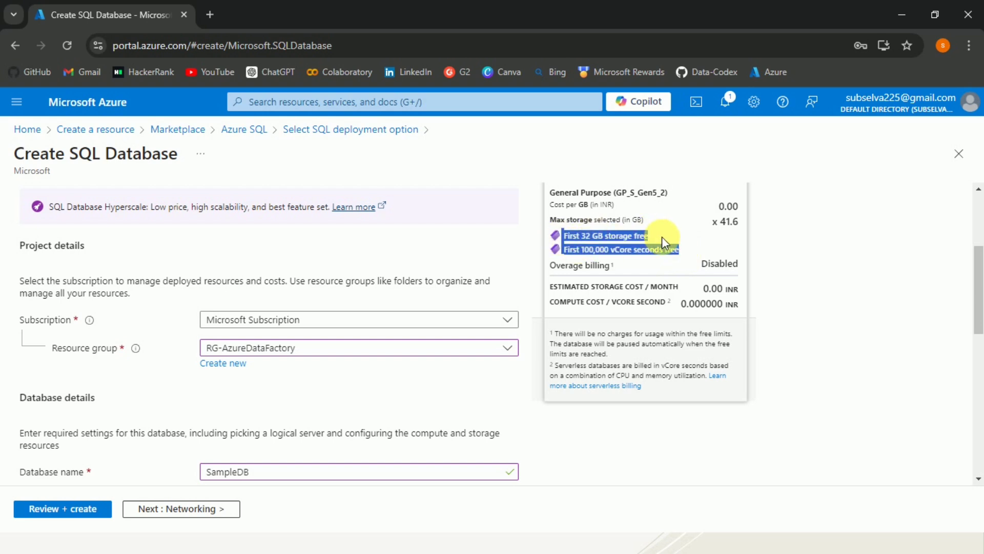
pyautogui.moveTo(694, 262); pyautogui.dragTo(743, 266)
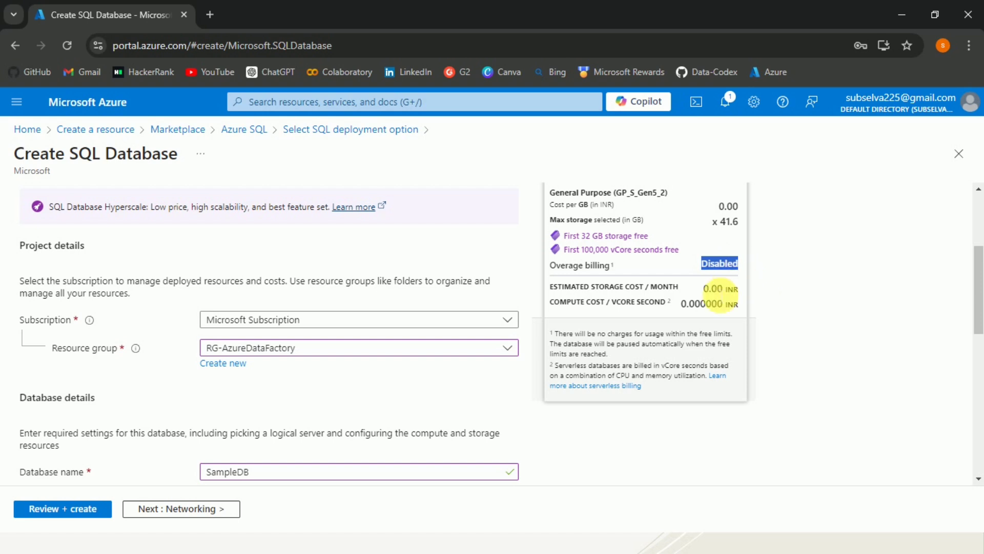
pyautogui.moveTo(699, 288); pyautogui.dragTo(741, 290)
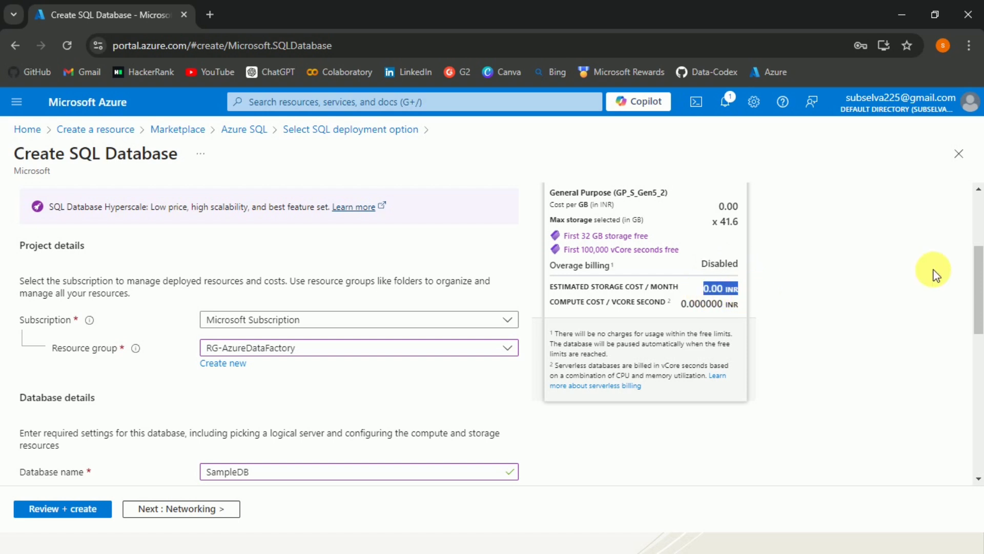
pyautogui.moveTo(979, 282); pyautogui.dragTo(872, 345)
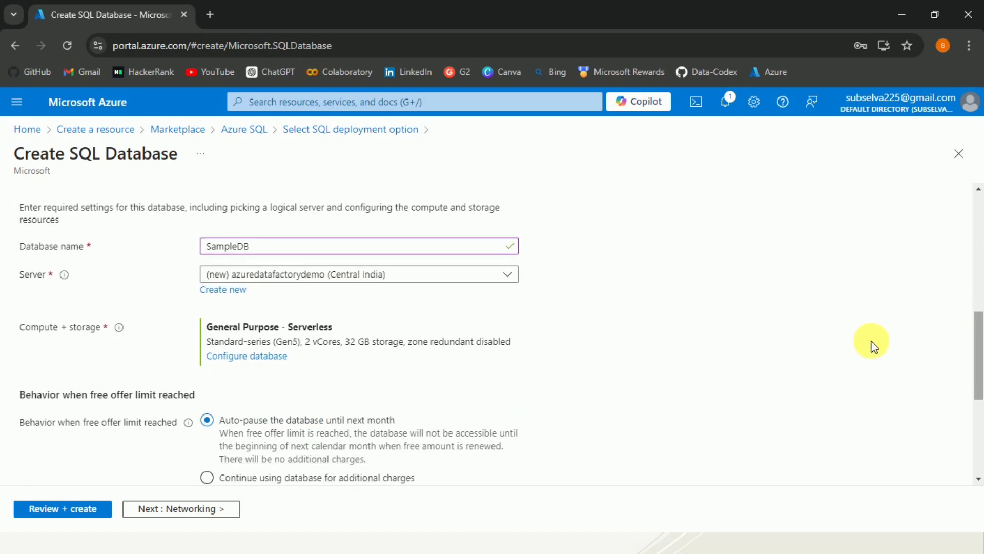
# In the networking settings, try the private endpoint connectivity method and set connectivity back to No access
pyautogui.click(171, 509)
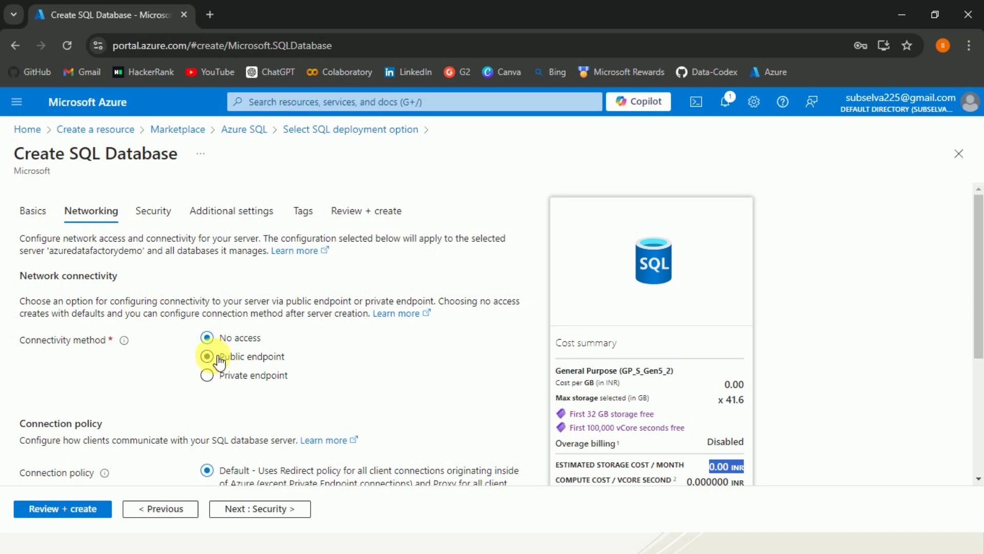
pyautogui.click(208, 386)
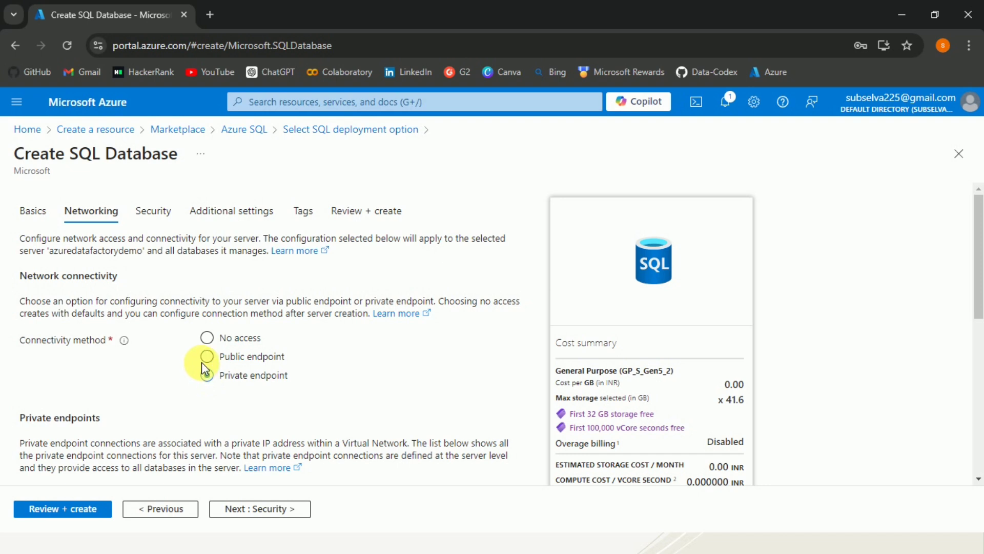
pyautogui.click(207, 338)
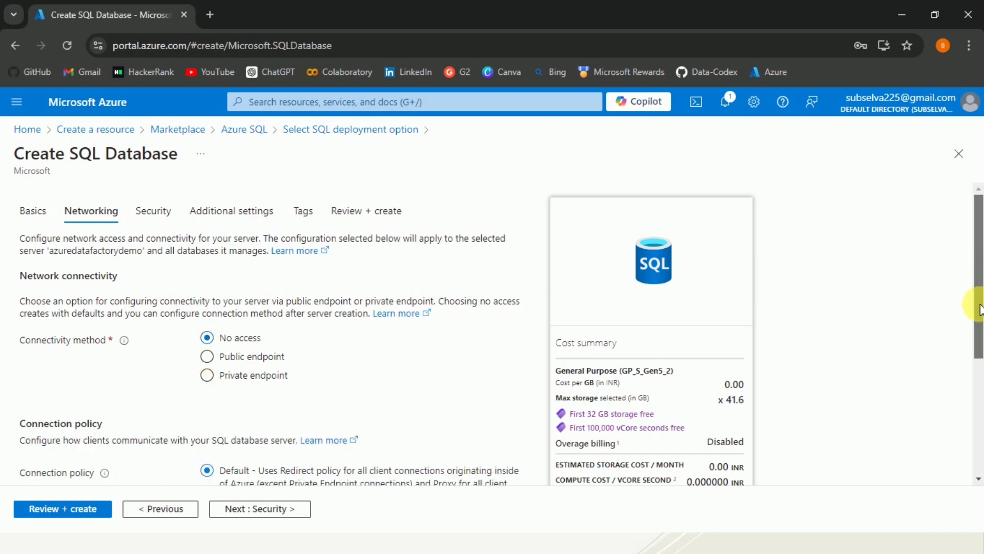
# Review the server's remaining networking settings, and examine the Microsoft Defender for SQL and ledger security options
pyautogui.moveTo(977, 303); pyautogui.dragTo(967, 209)
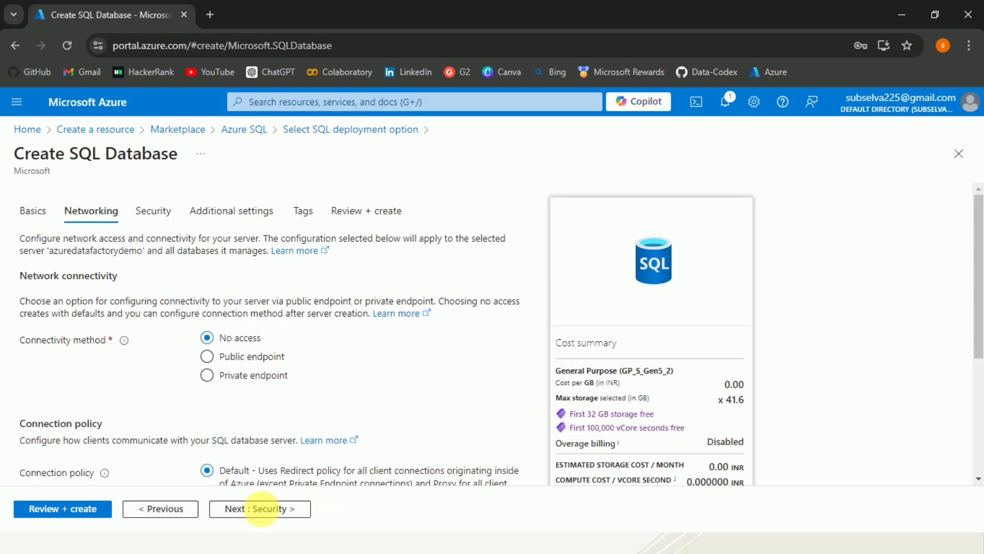
pyautogui.click(261, 510)
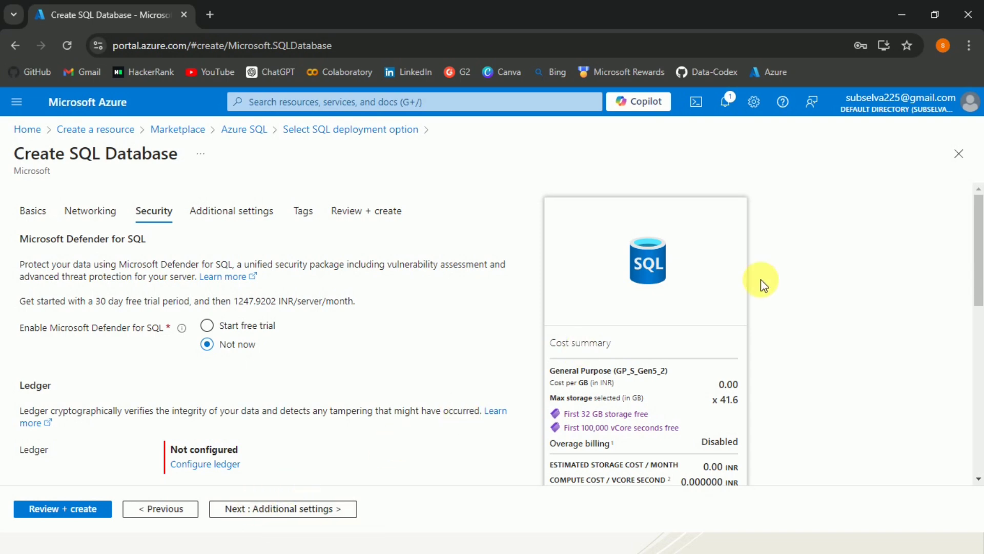
pyautogui.moveTo(977, 240); pyautogui.dragTo(977, 206)
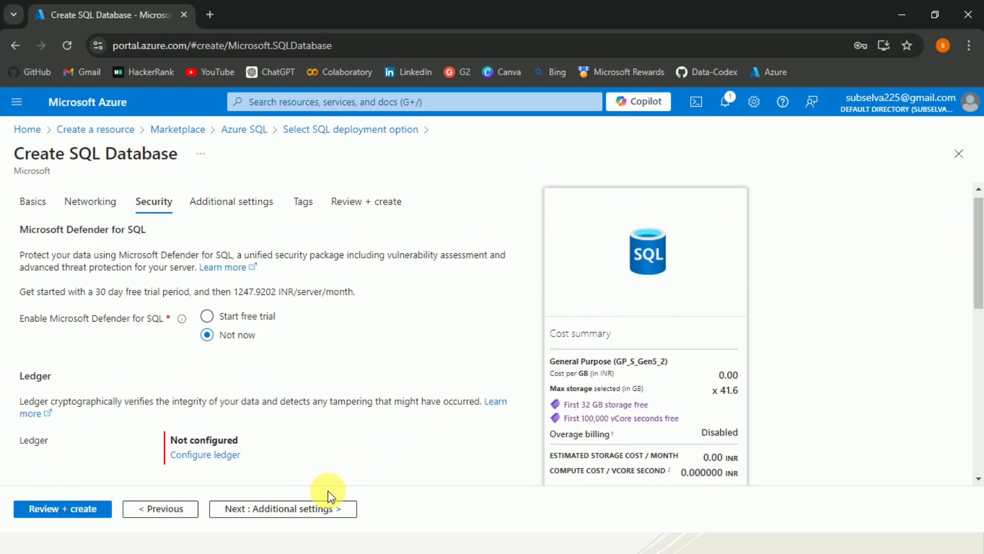
# In the additional settings, set the database's data source to Sample and accept the AdventureWorksLT compute and storage changes
pyautogui.click(295, 513)
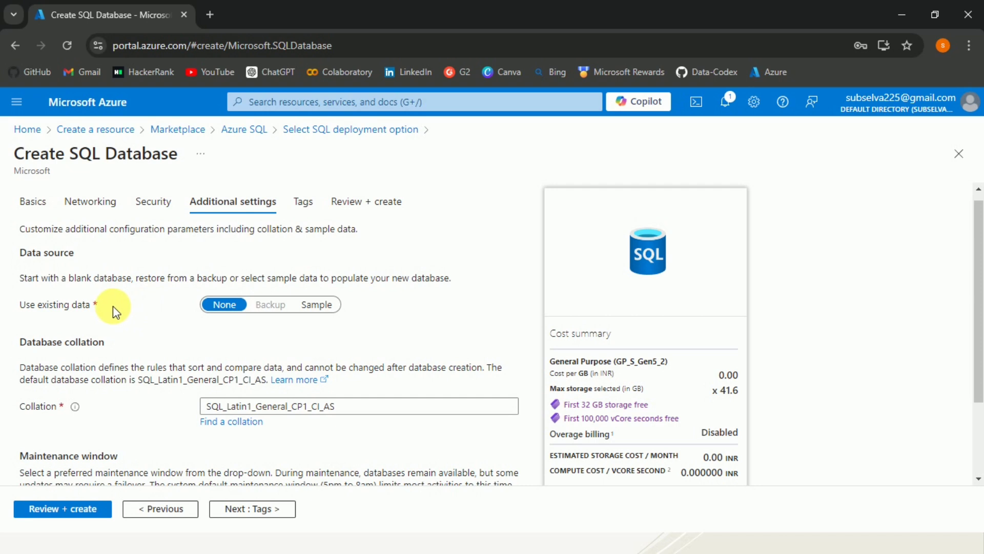
pyautogui.moveTo(112, 305); pyautogui.dragTo(31, 311)
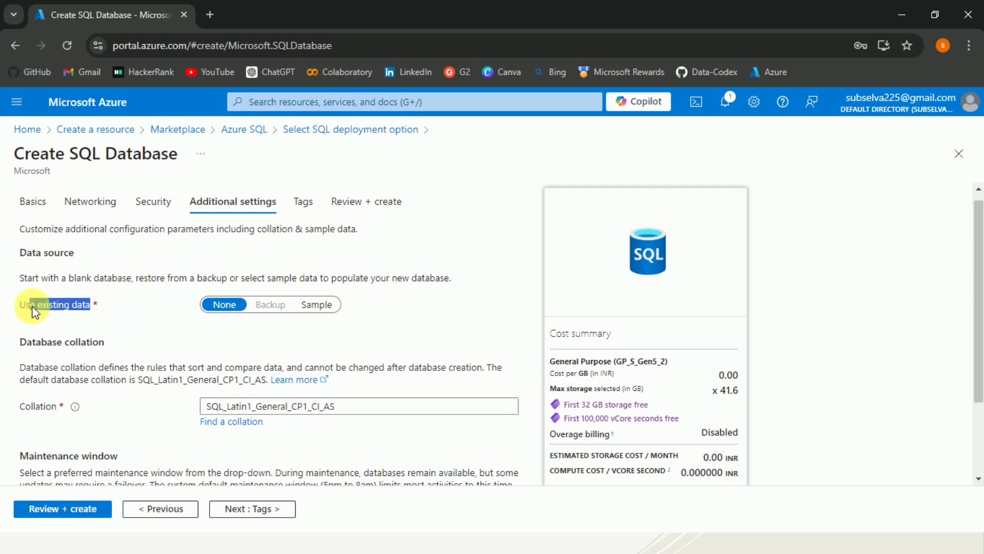
pyautogui.click(77, 299)
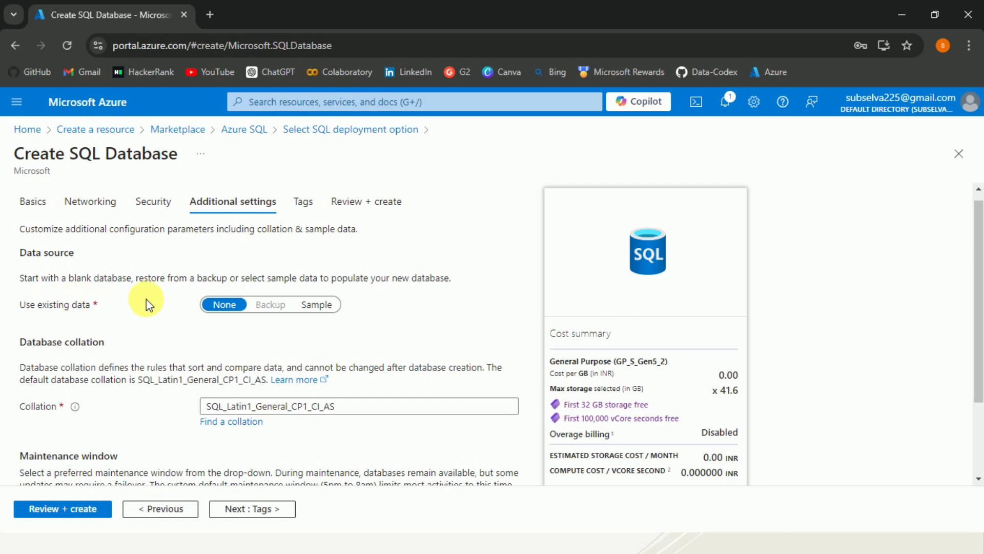
pyautogui.click(318, 305)
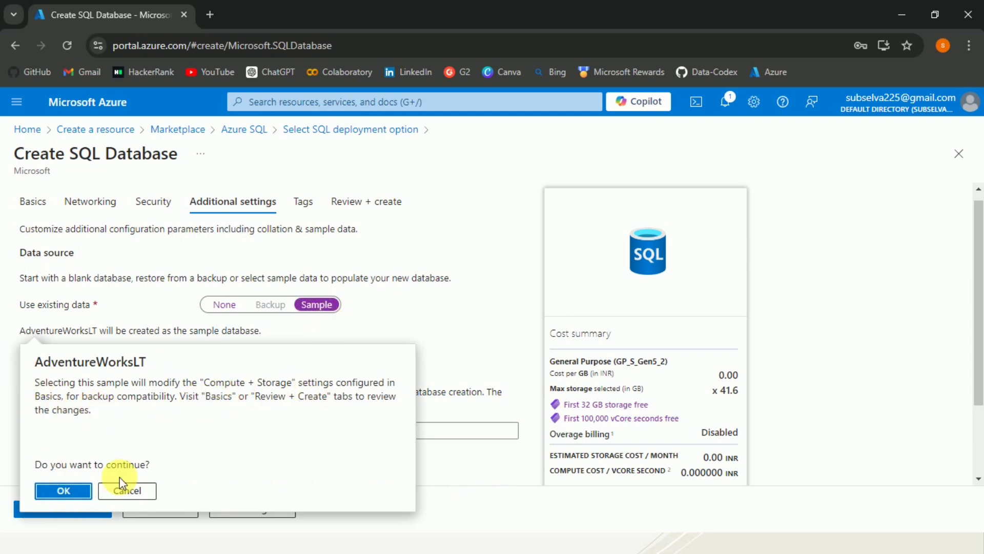
pyautogui.click(64, 491)
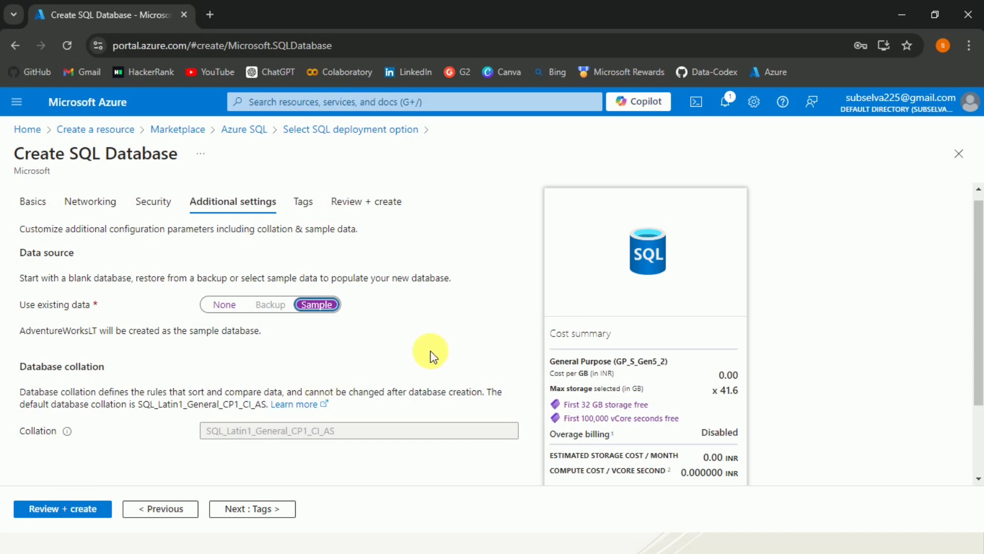
pyautogui.moveTo(977, 236); pyautogui.dragTo(977, 210)
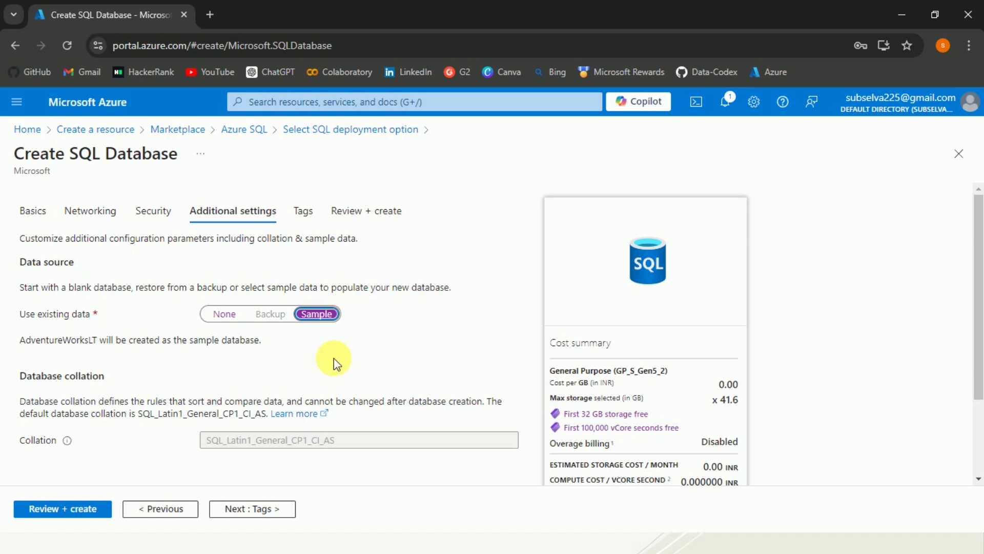
# Check the tags and the configuration summary, and create the SampleDB database
pyautogui.click(302, 211)
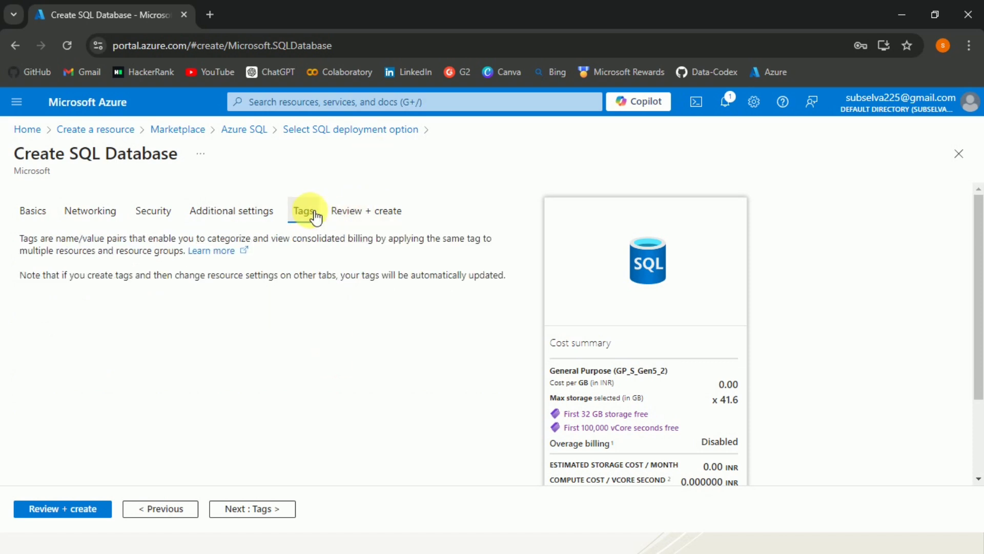
pyautogui.click(375, 214)
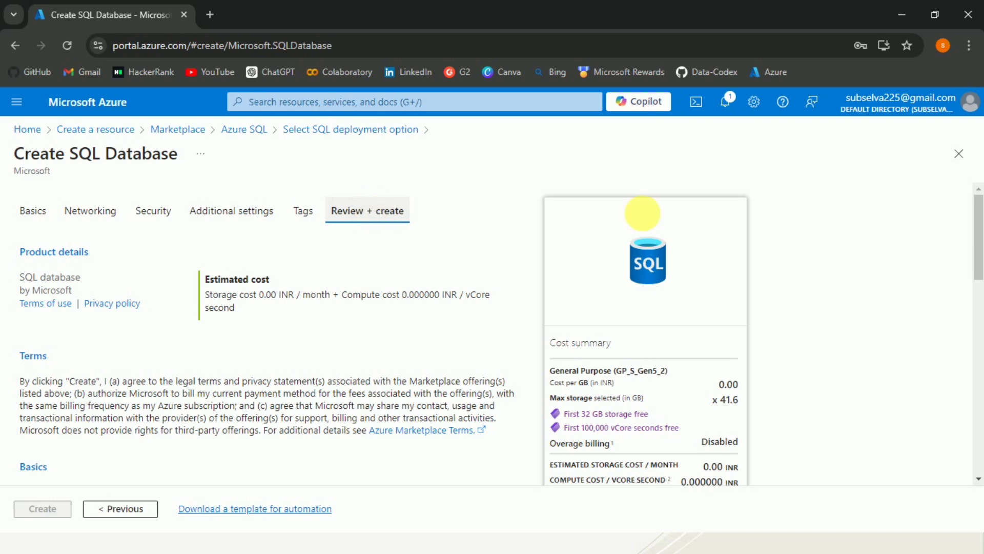
pyautogui.moveTo(980, 241); pyautogui.dragTo(980, 308)
pyautogui.click(982, 348)
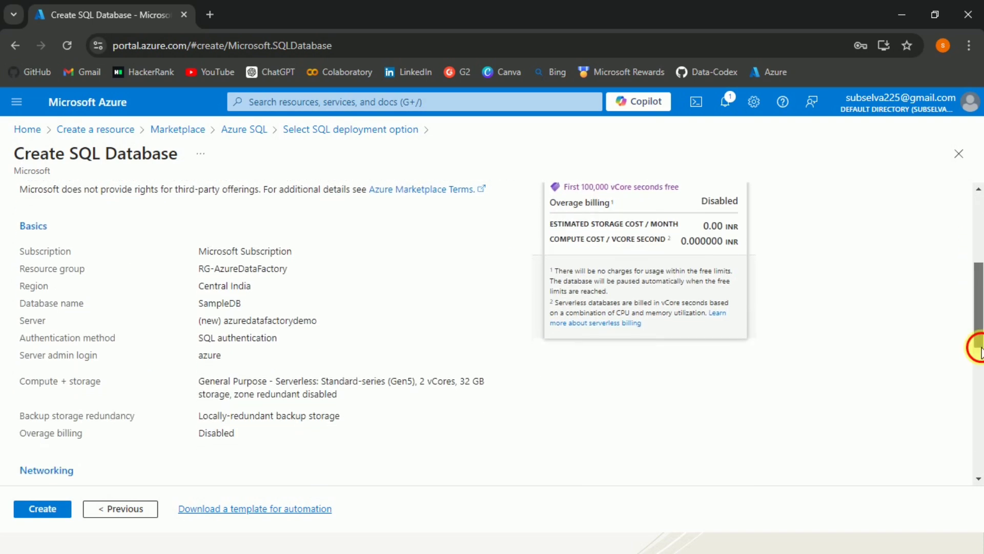
pyautogui.moveTo(980, 348); pyautogui.dragTo(977, 233)
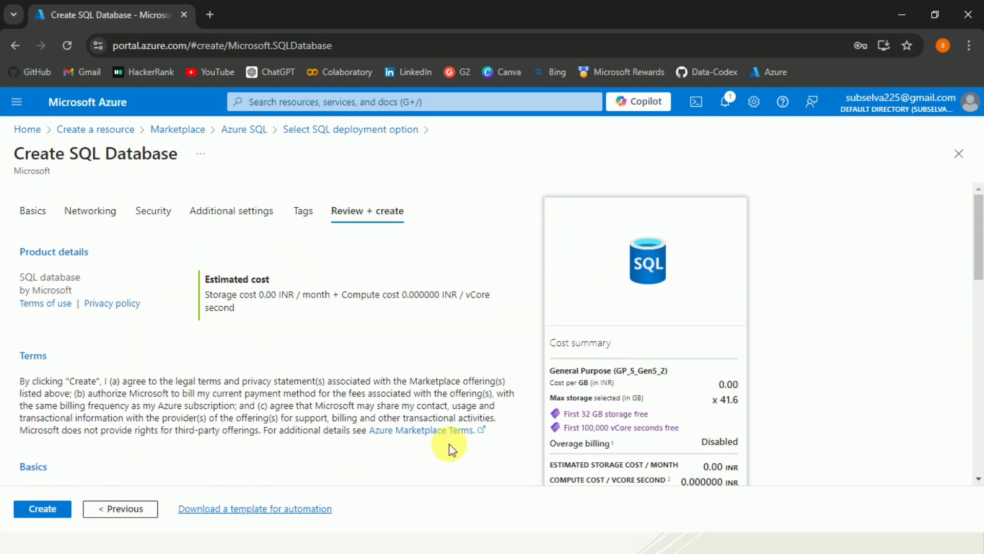
pyautogui.click(32, 513)
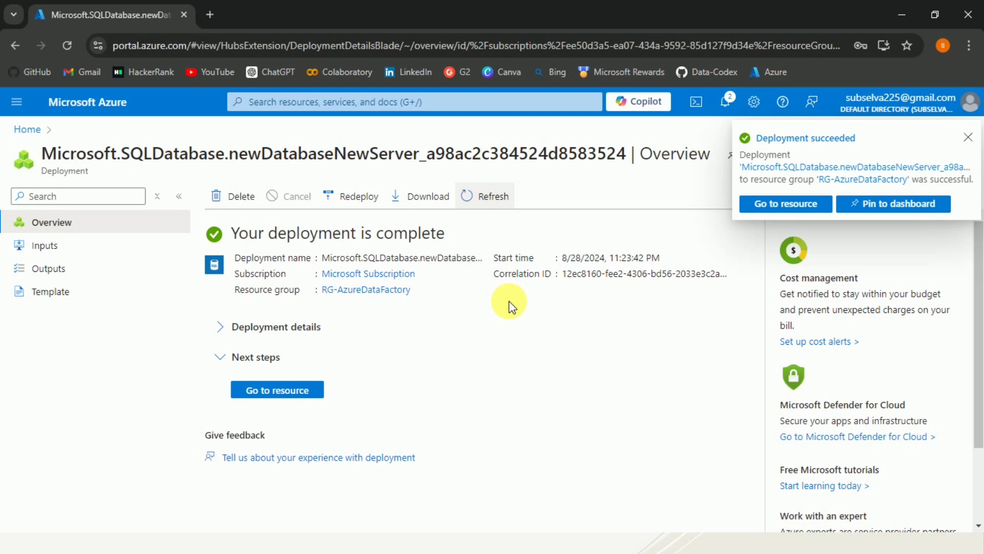
# Open the deployed SampleDB resource, dismiss the recommendation survey, and copy the server name to the clipboard
pyautogui.click(280, 395)
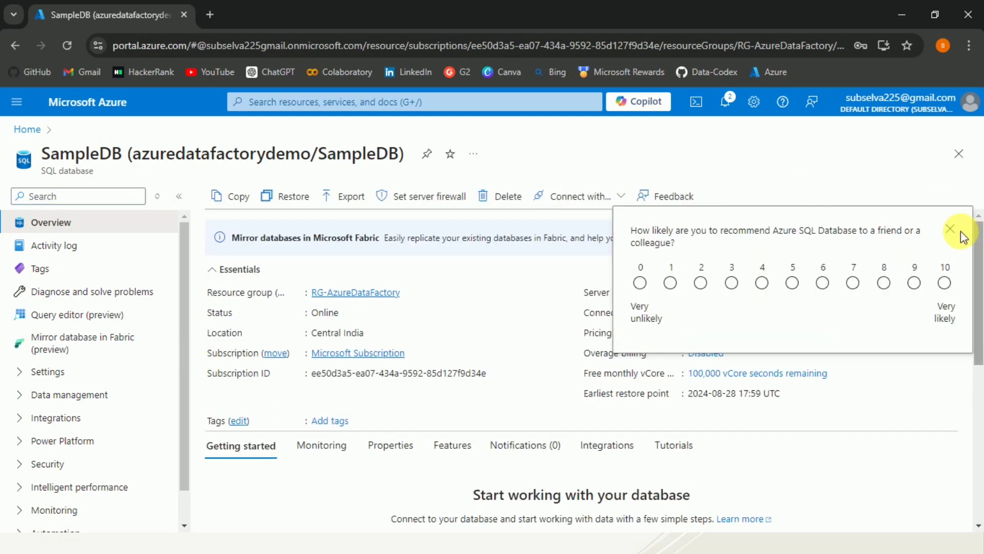
pyautogui.click(954, 230)
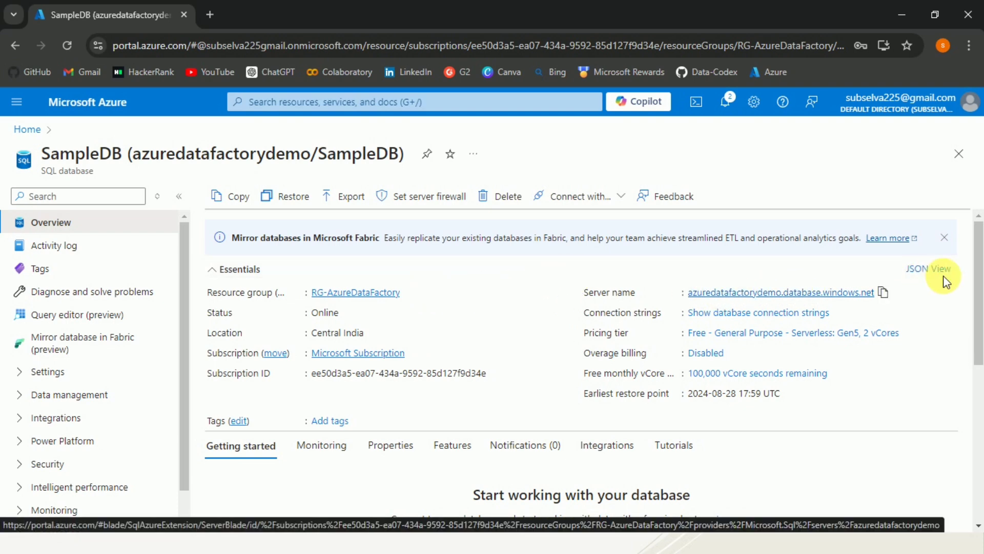
pyautogui.click(892, 294)
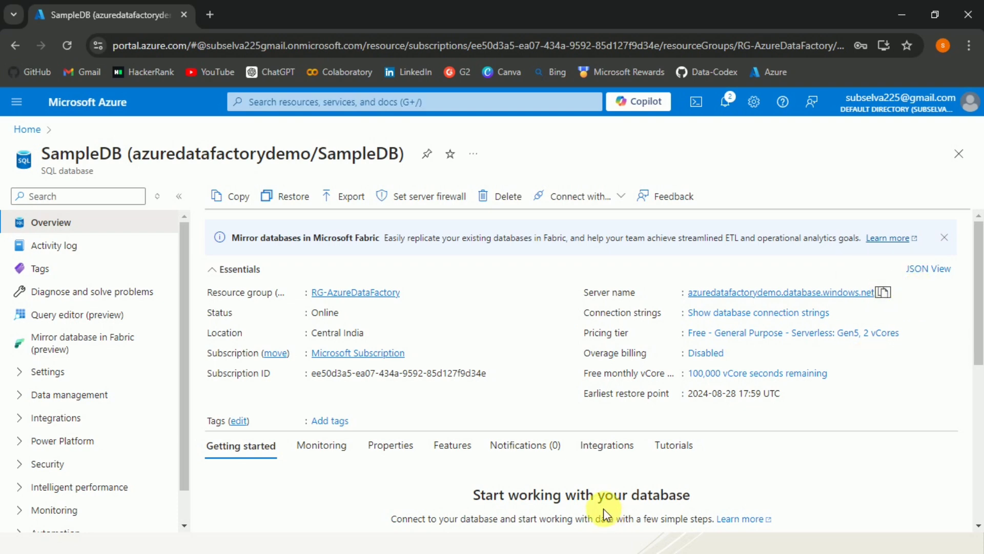